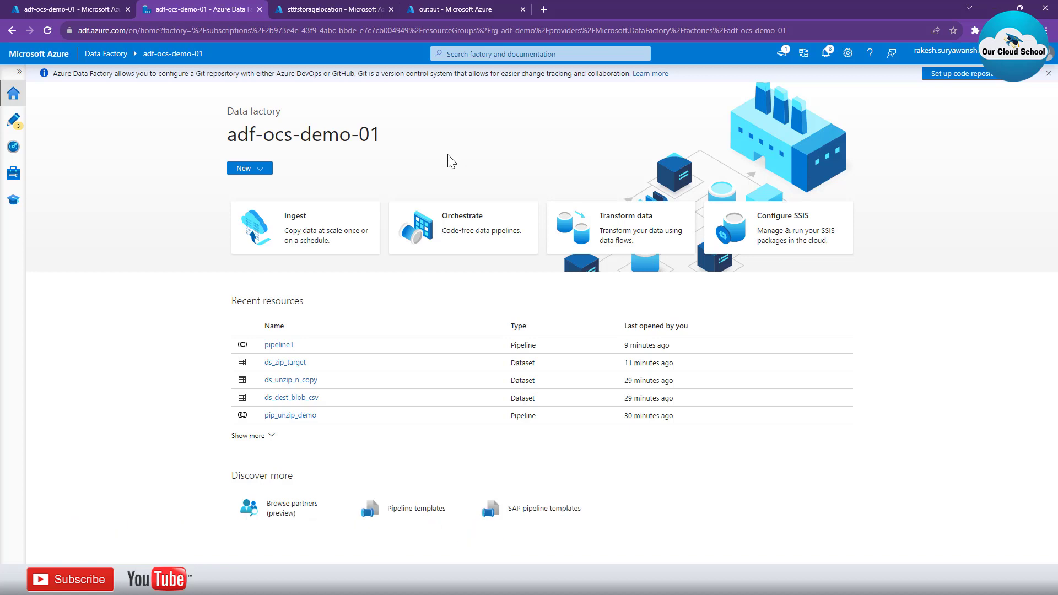
Examine the blobs in the sttfstoragelocation input container, the stocsdemostorage output container, and the adf-ocs-demo-01 data factory page
left_click(318, 13)
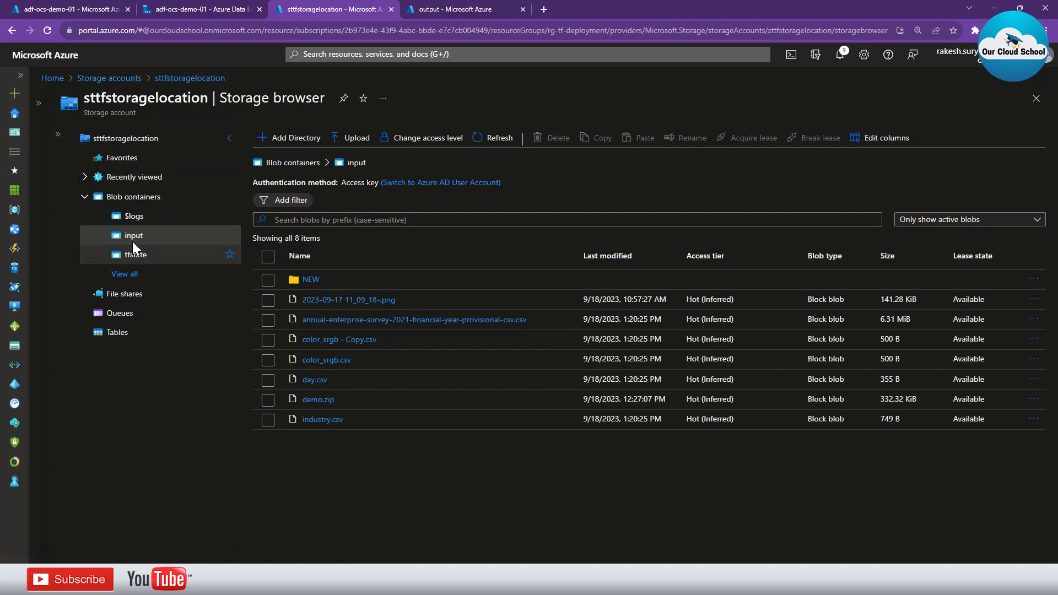
left_click(267, 340)
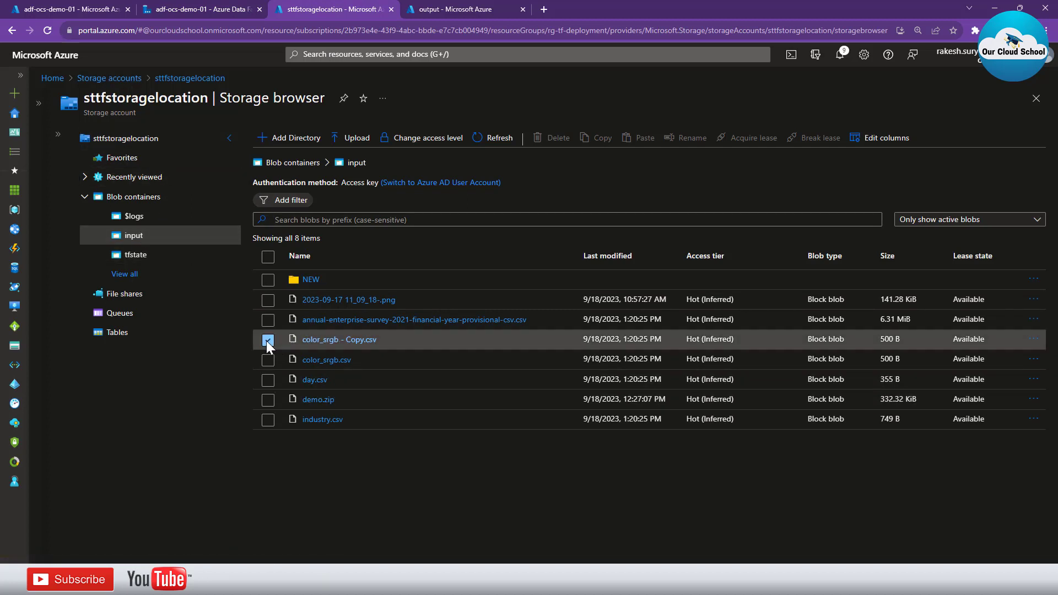
left_click(268, 362)
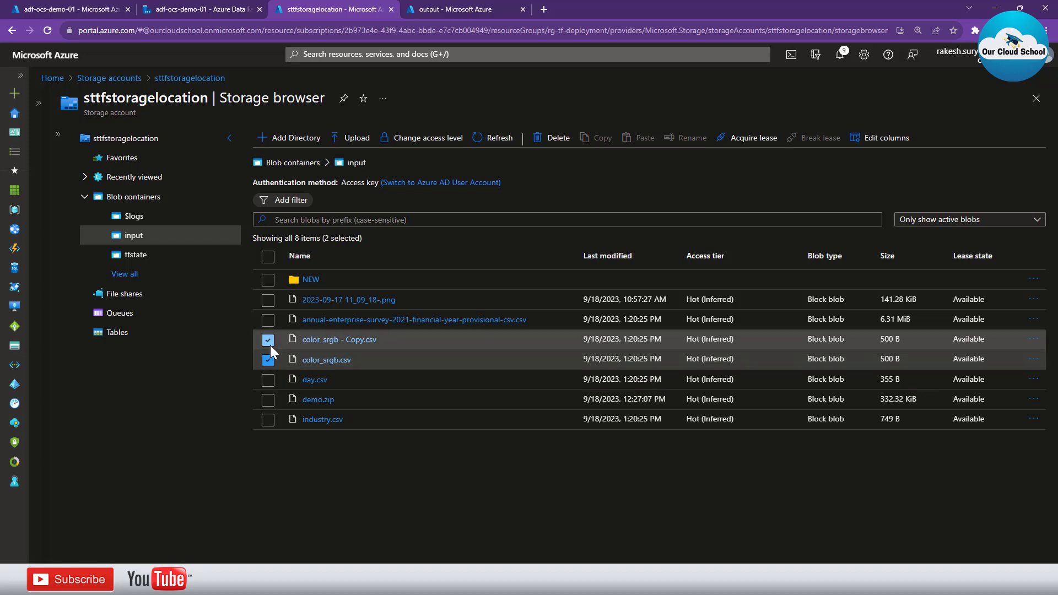
left_click(268, 340)
left_click(268, 360)
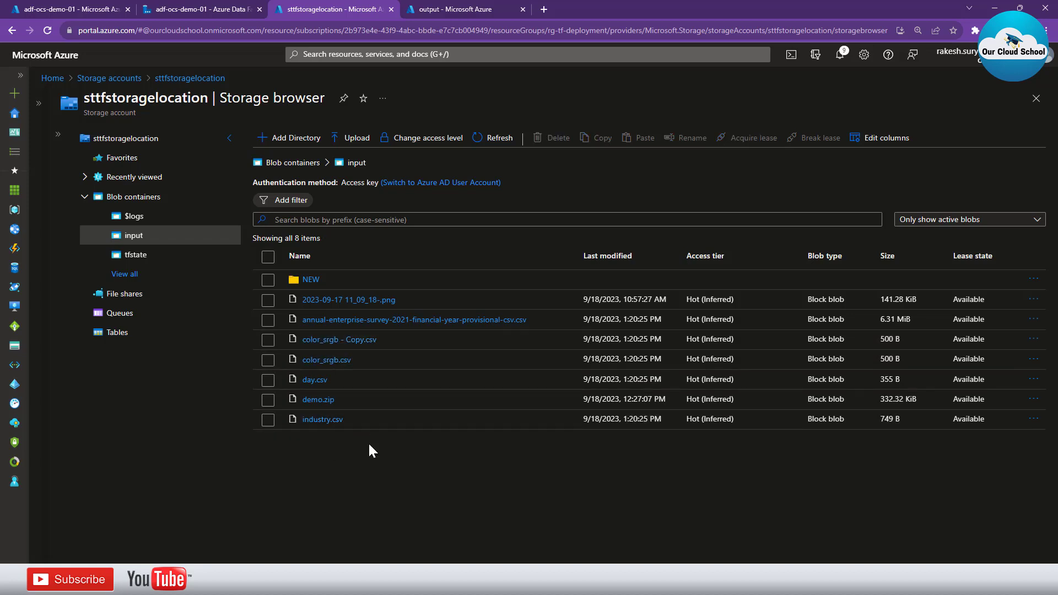
left_click(418, 10)
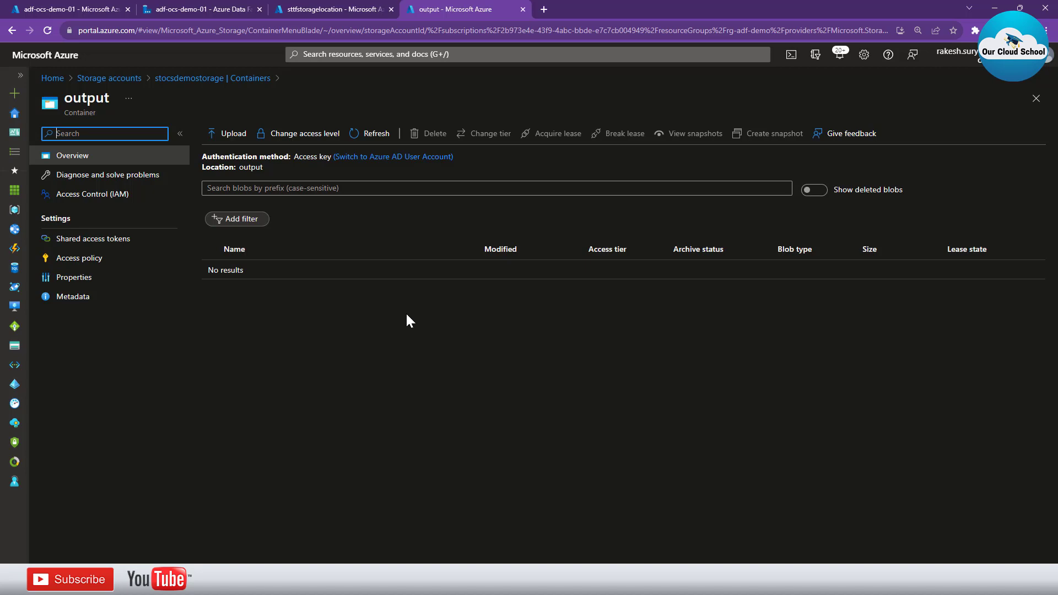
left_click(81, 10)
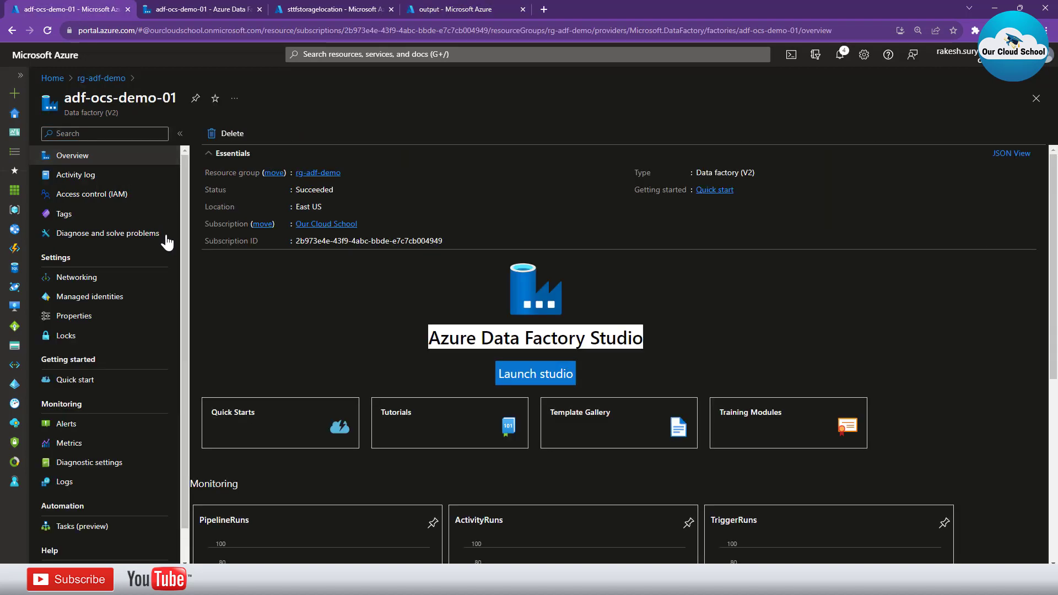
left_click(193, 9)
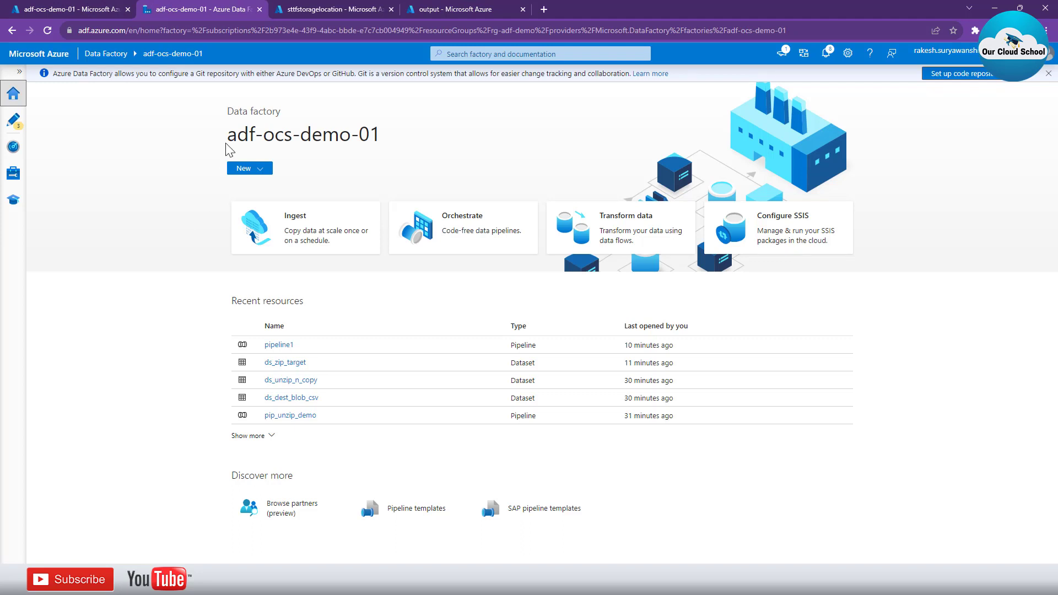
left_click_drag(226, 135, 389, 144)
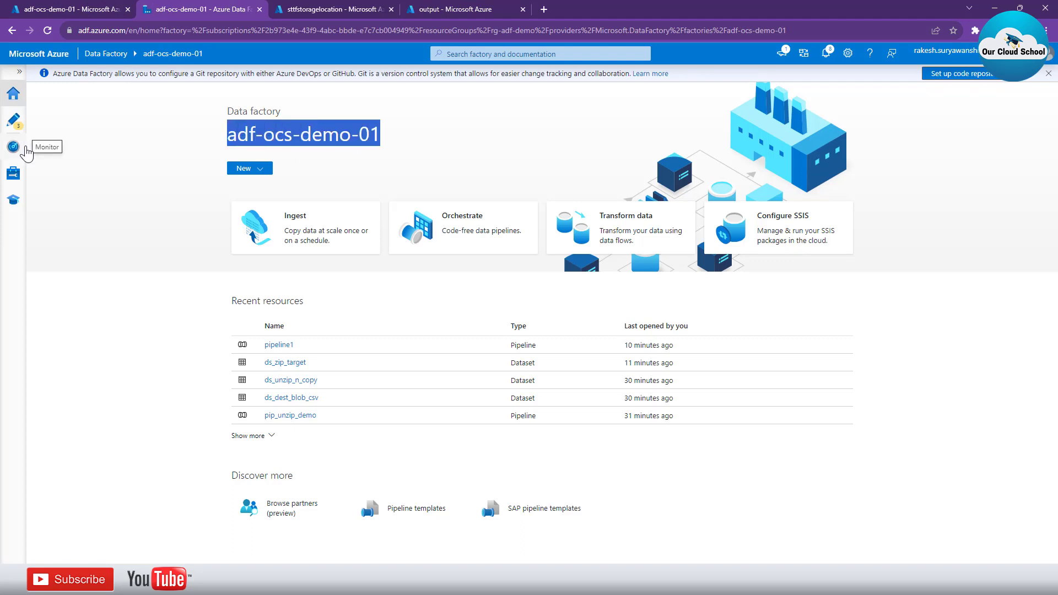
Open the factory's authoring workspace, discard the unsaved changes, and create a new pipeline
left_click(15, 123)
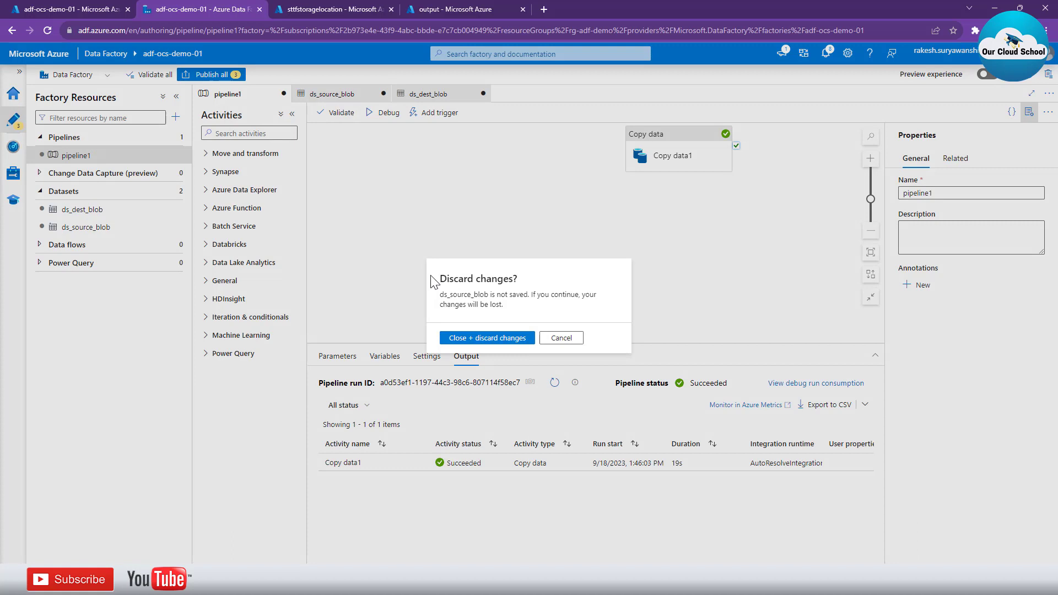
left_click(485, 338)
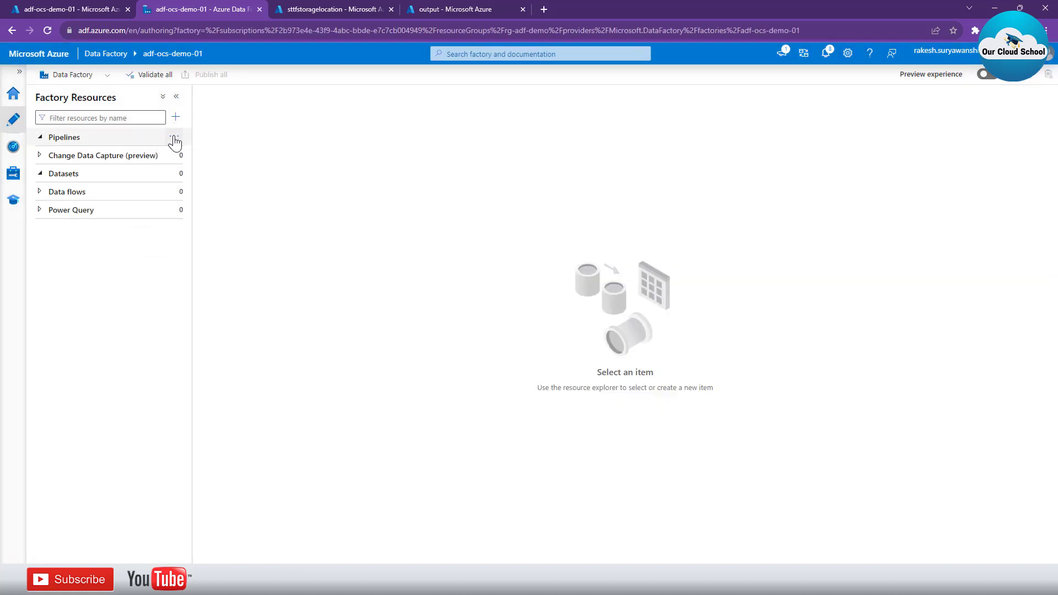
left_click(176, 138)
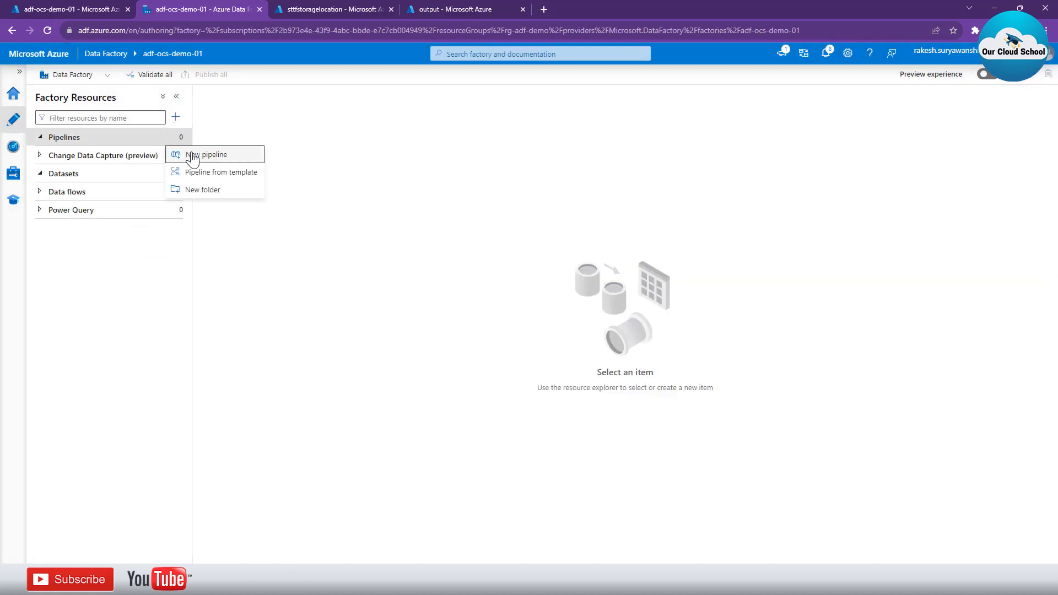
left_click(233, 157)
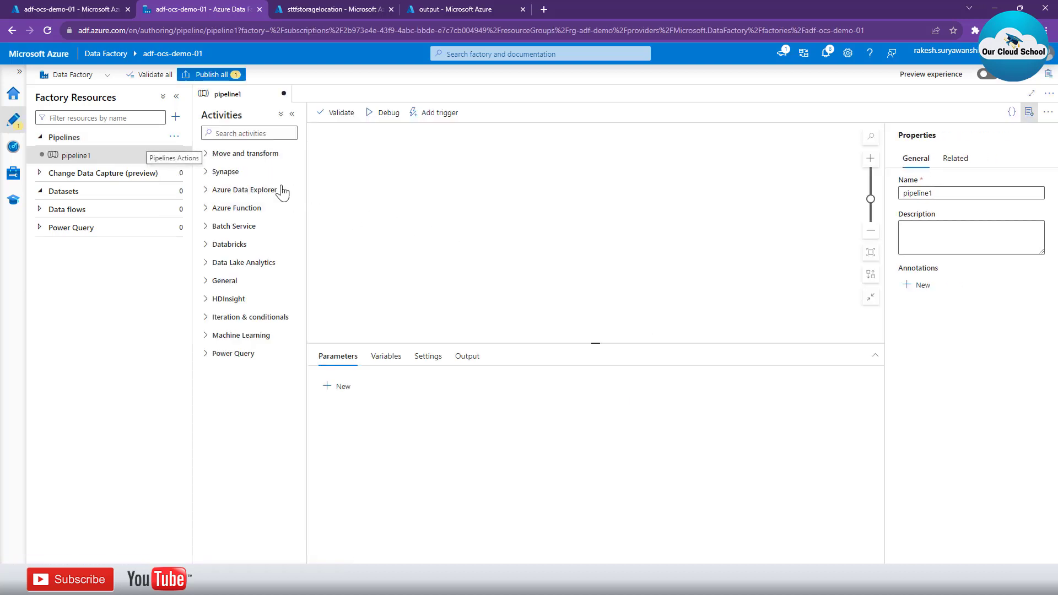
Add a Copy data activity to the pipeline canvas and open its source settings
left_click(206, 155)
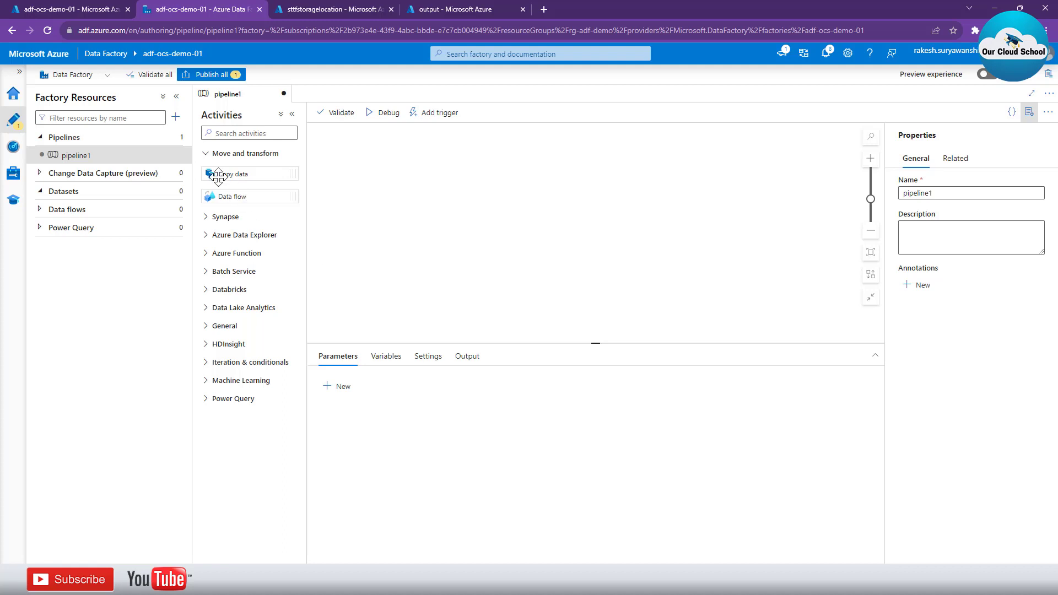
left_click_drag(219, 177, 464, 213)
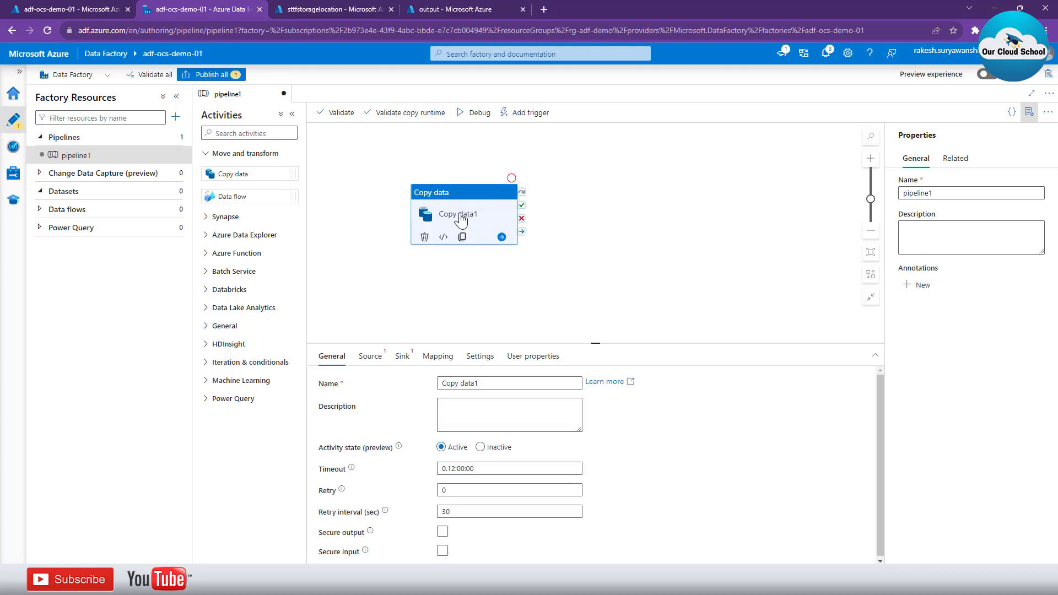
left_click(367, 357)
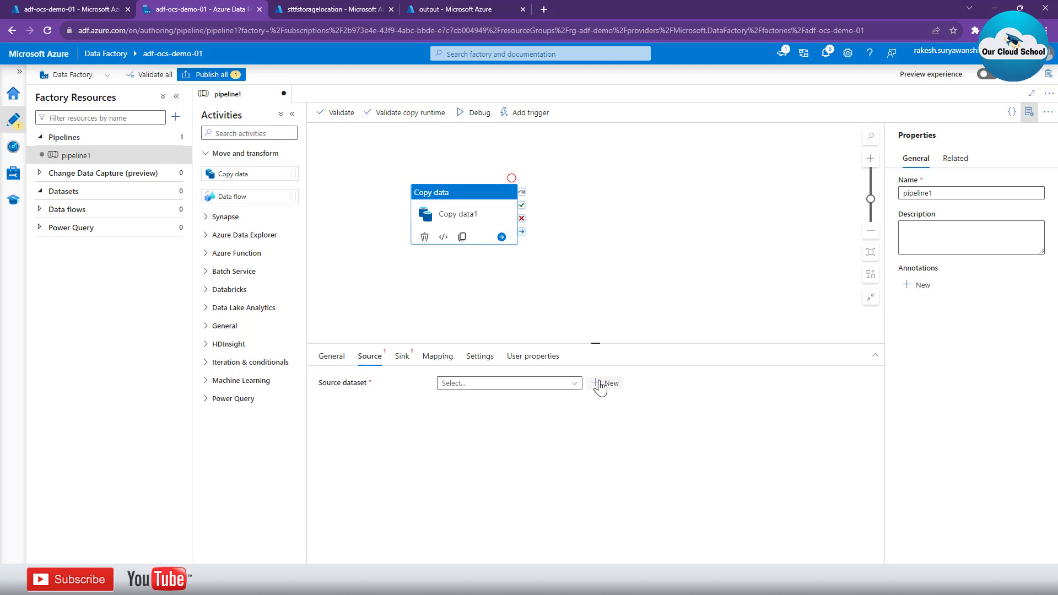
Start a new factory dataset using Azure Blob Storage as the data store and DelimitedText as the format
mouse_move(67, 197)
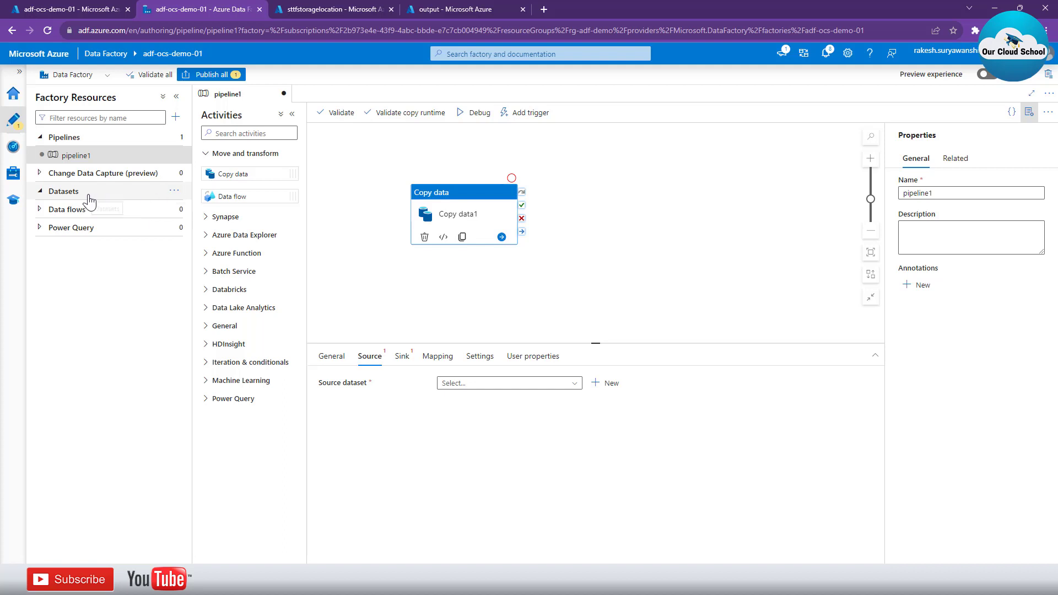
left_click(174, 194)
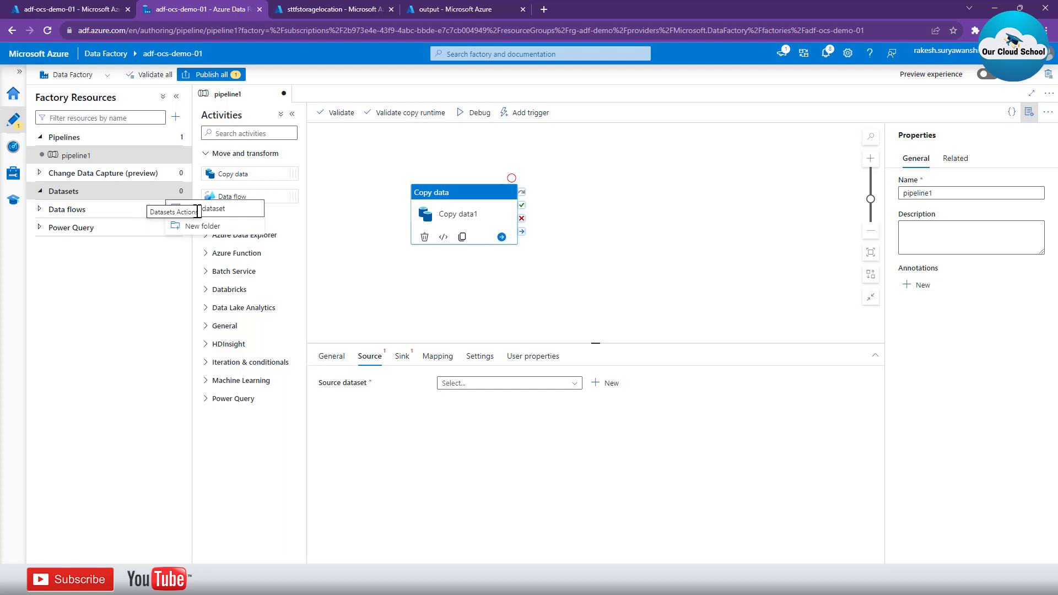
left_click(227, 212)
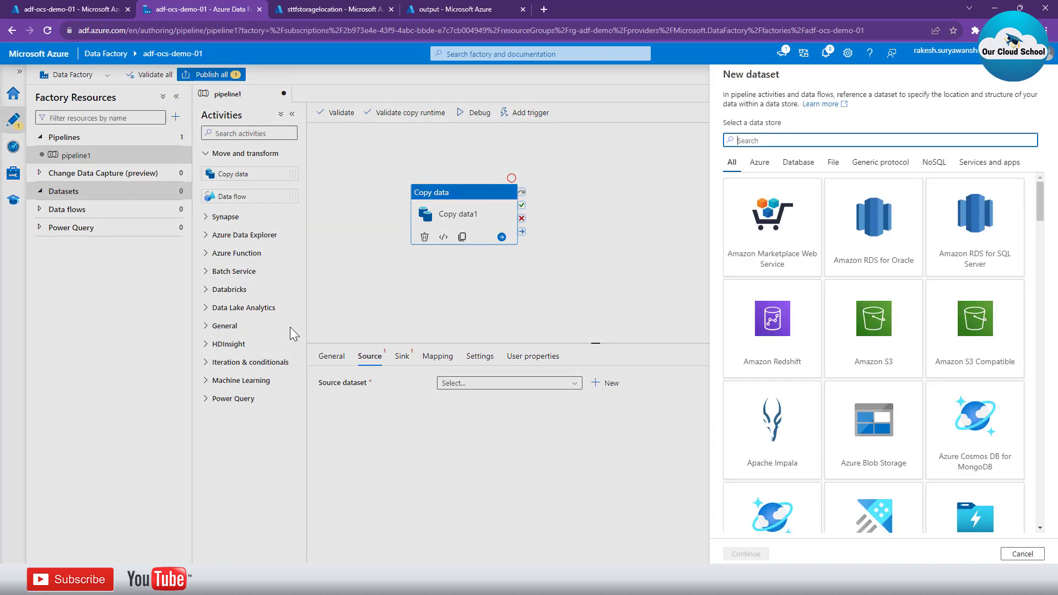
left_click(856, 438)
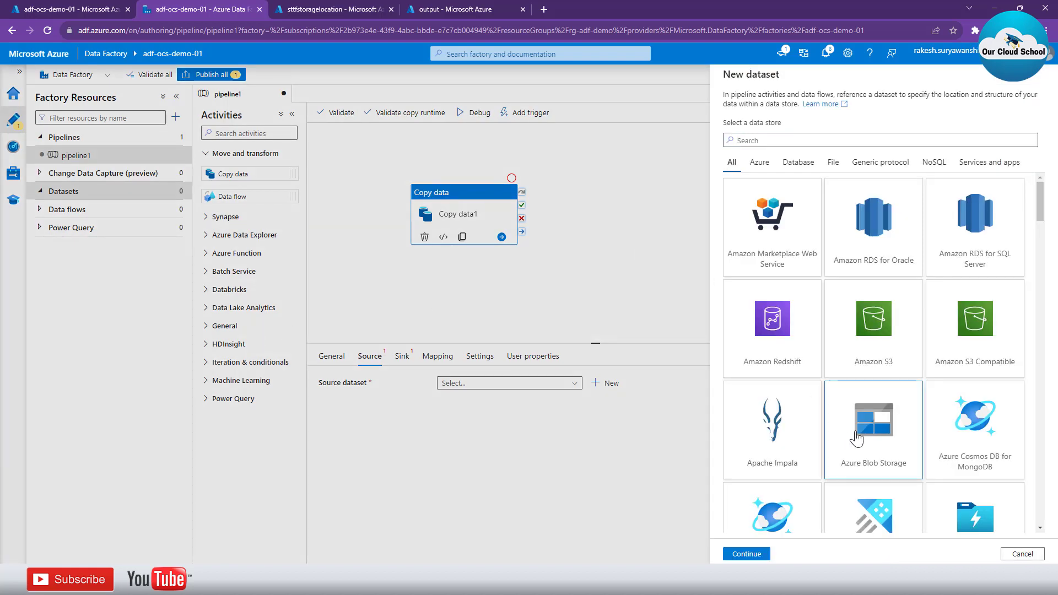
left_click(753, 555)
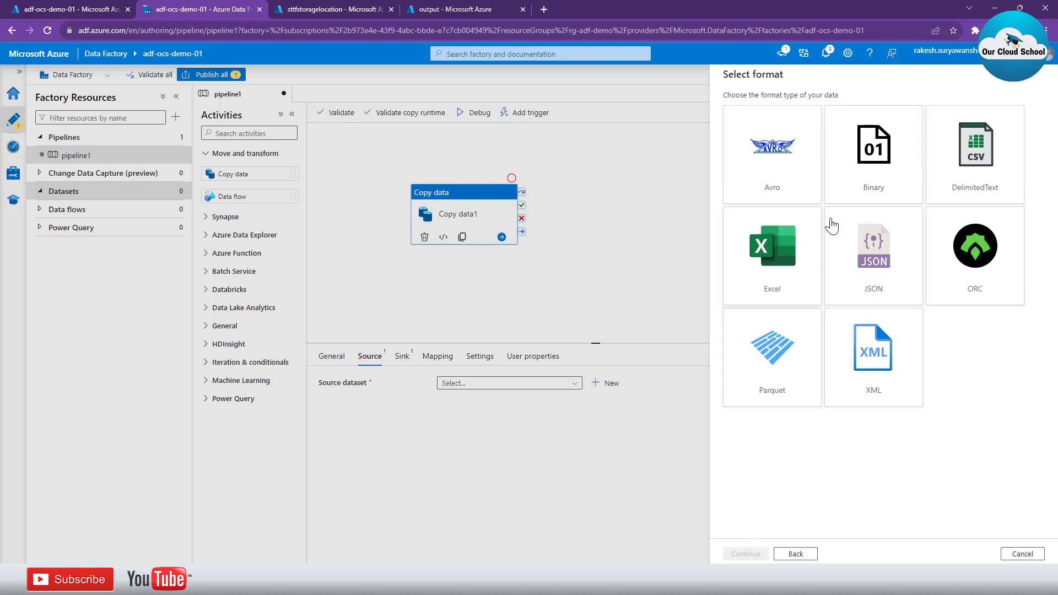
left_click(976, 171)
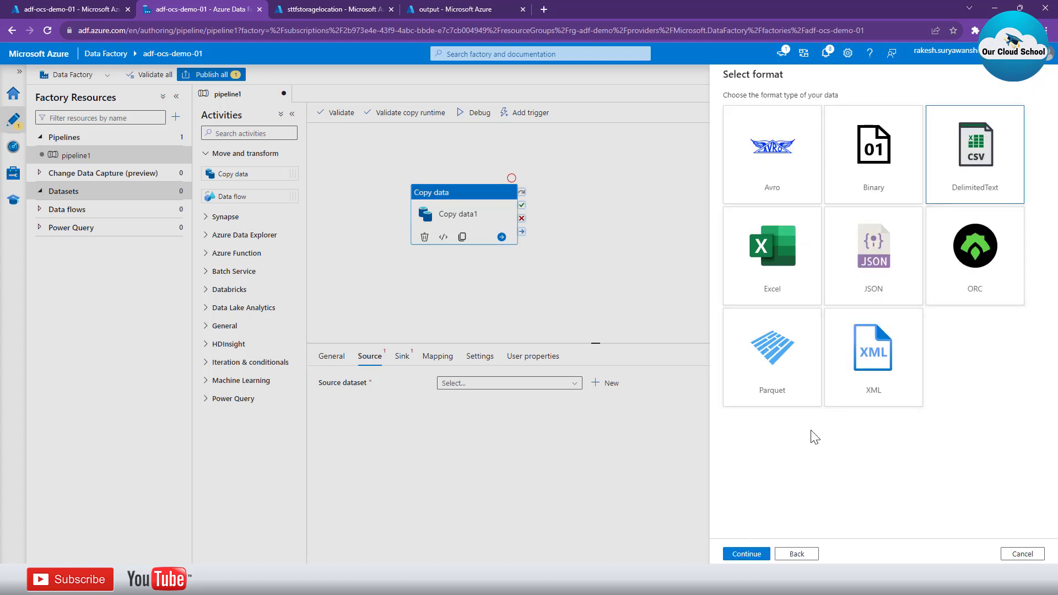
left_click(751, 556)
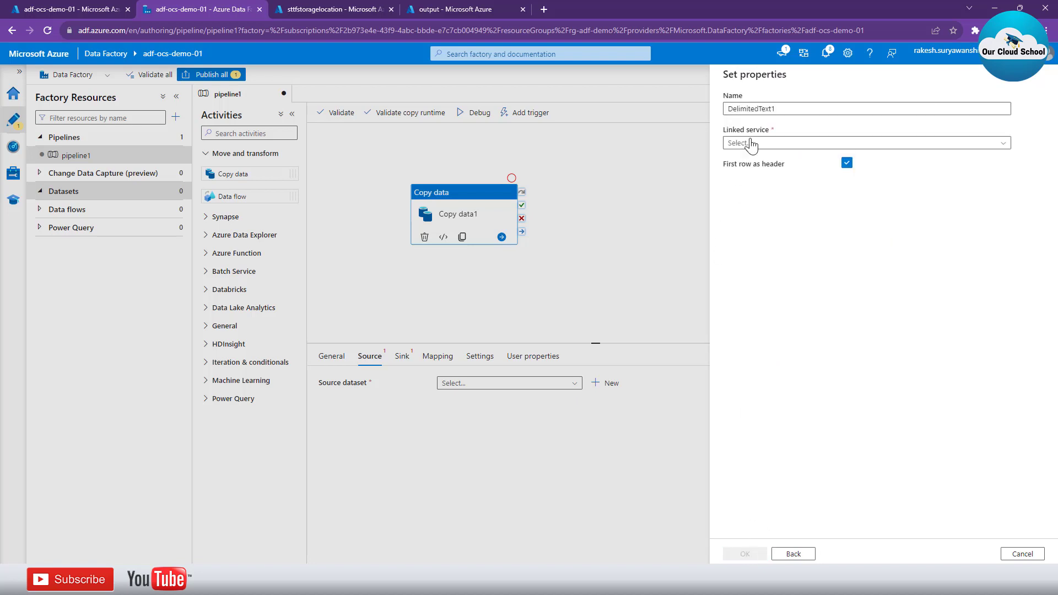
Name the dataset ds_source and choose ls_blobstorage_source as its linked service
left_click(790, 110)
double_click(789, 111)
type("ds_source")
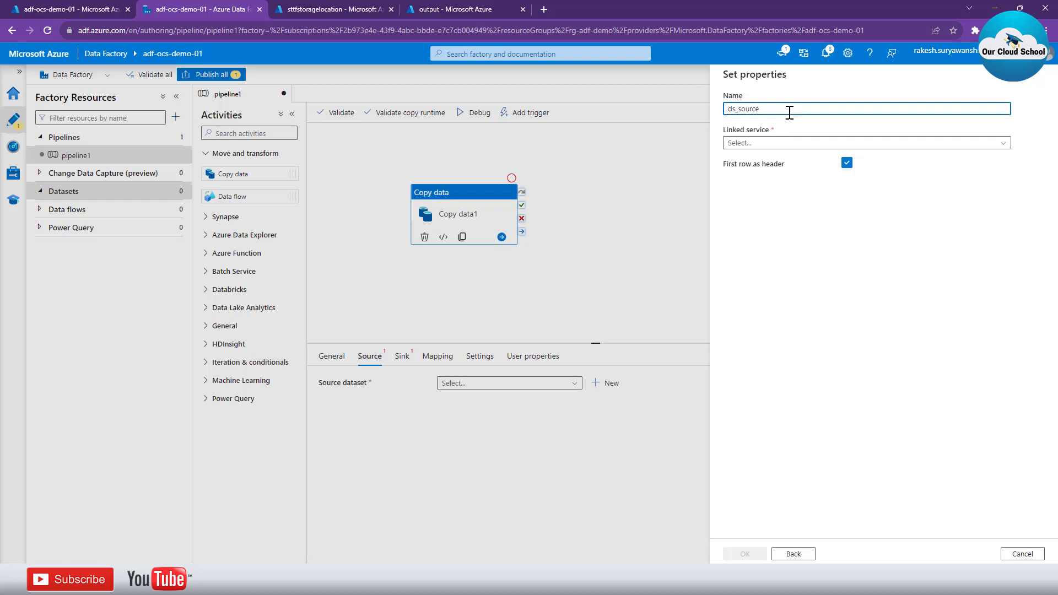
left_click(779, 144)
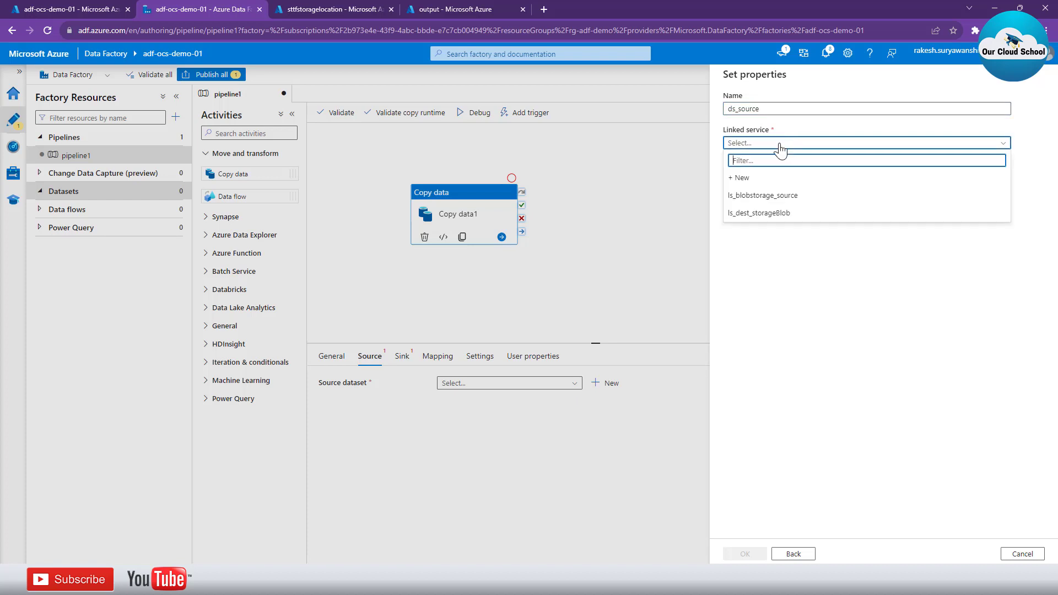
left_click(771, 196)
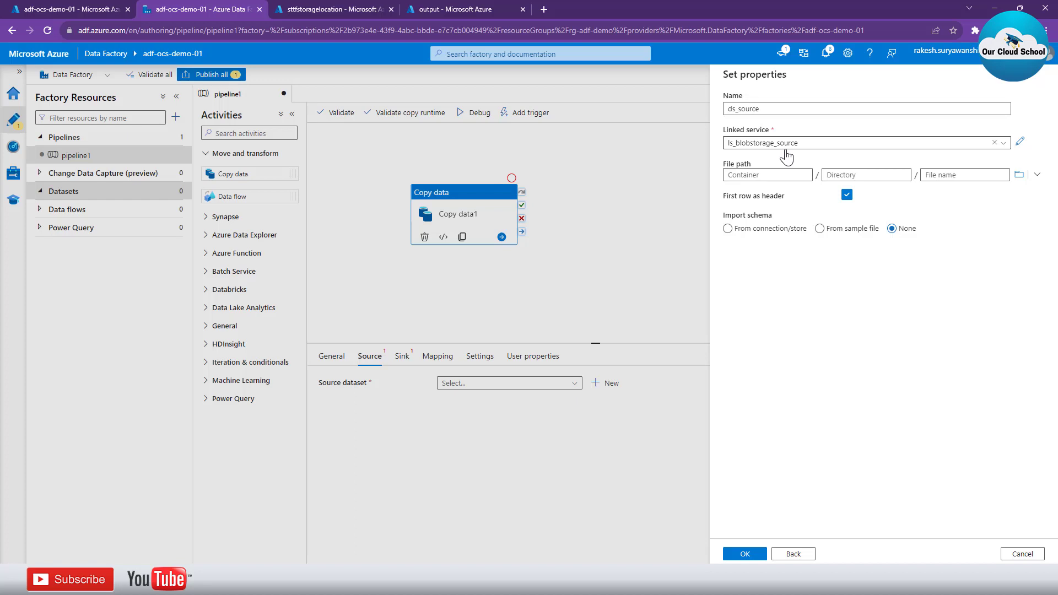
Set the dataset's file path to day.csv in the input container and create the dataset
left_click(1019, 177)
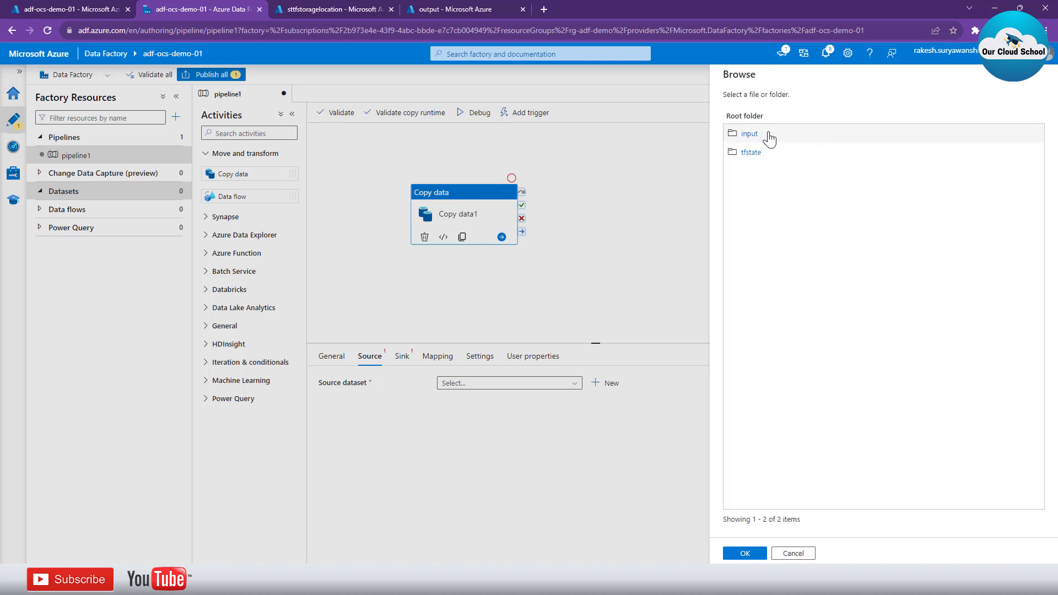
left_click(749, 135)
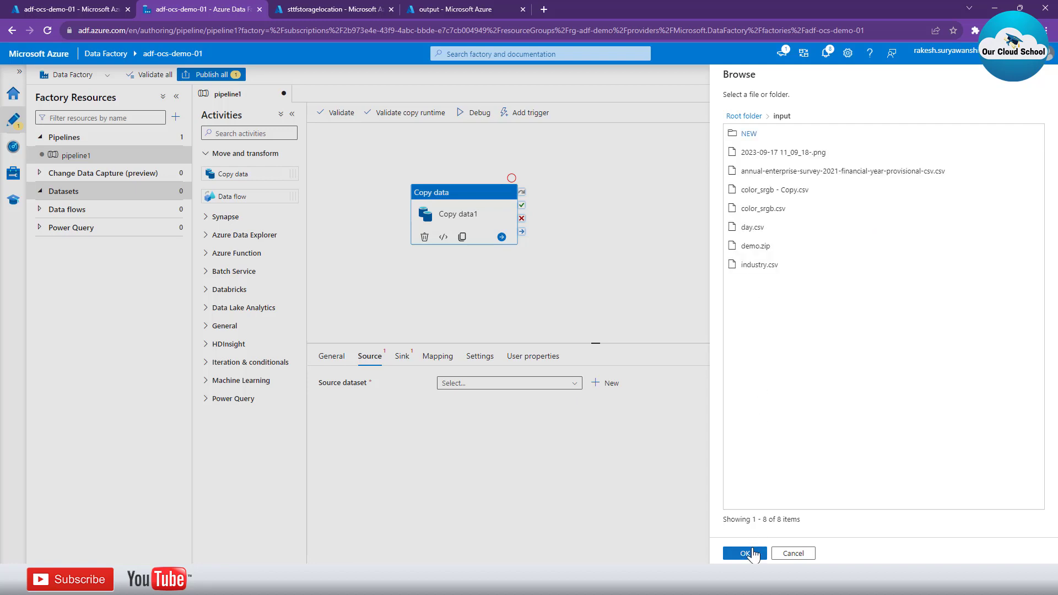
left_click(751, 556)
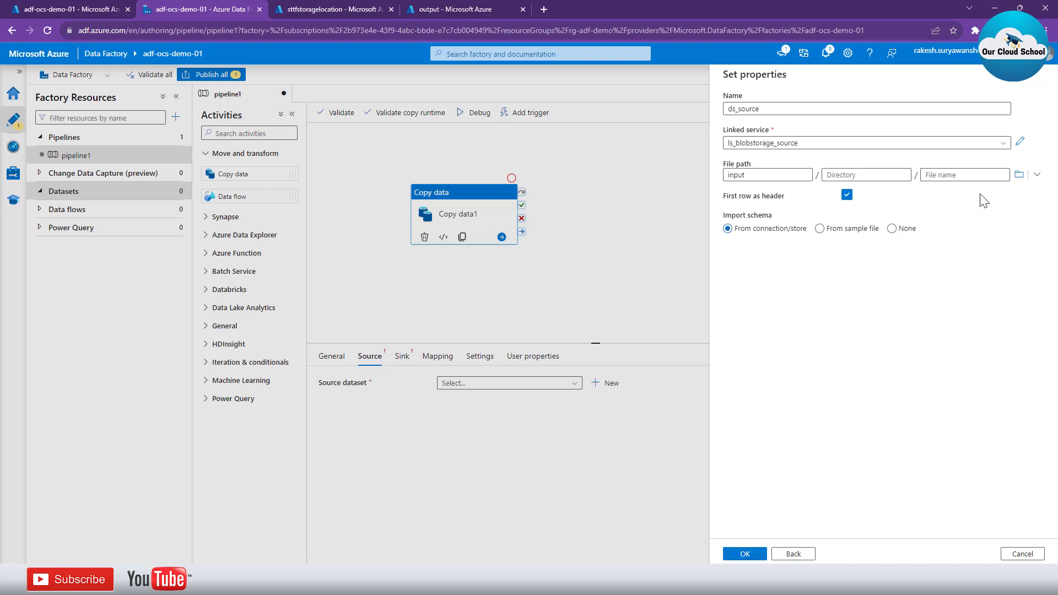
left_click(1019, 175)
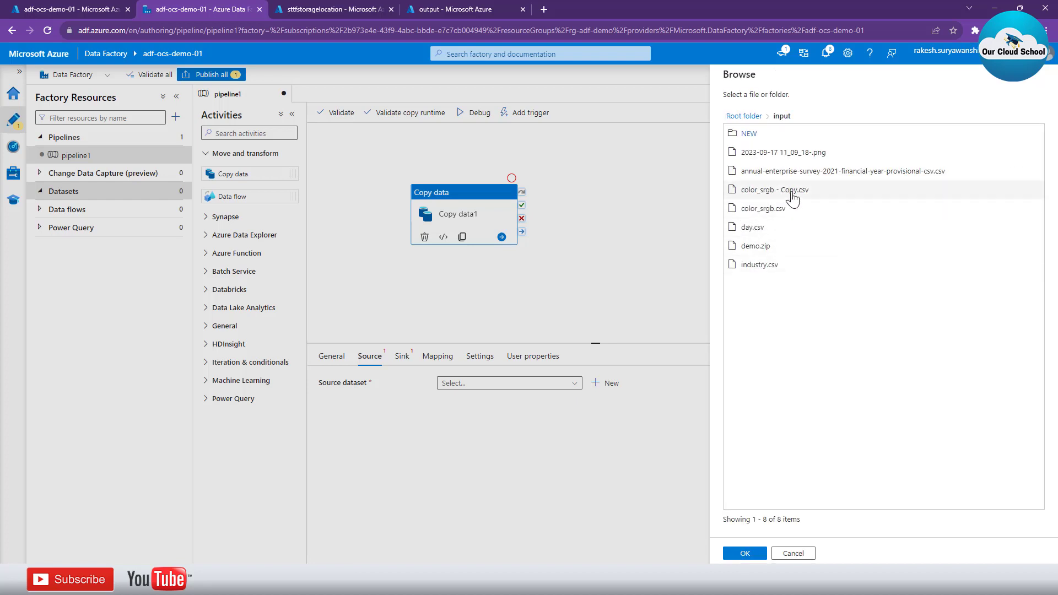
left_click(755, 227)
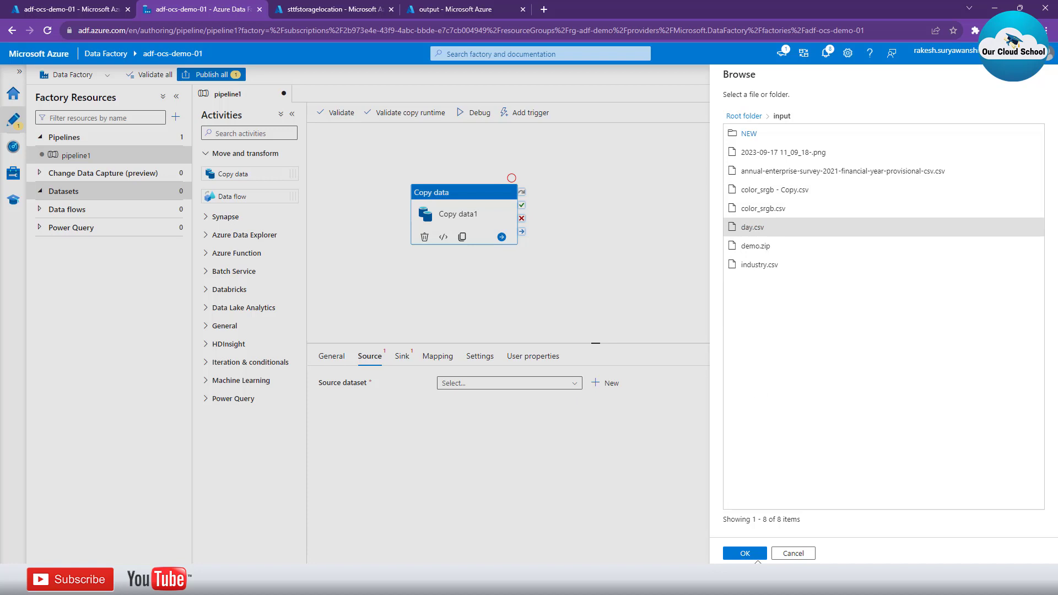
left_click(745, 553)
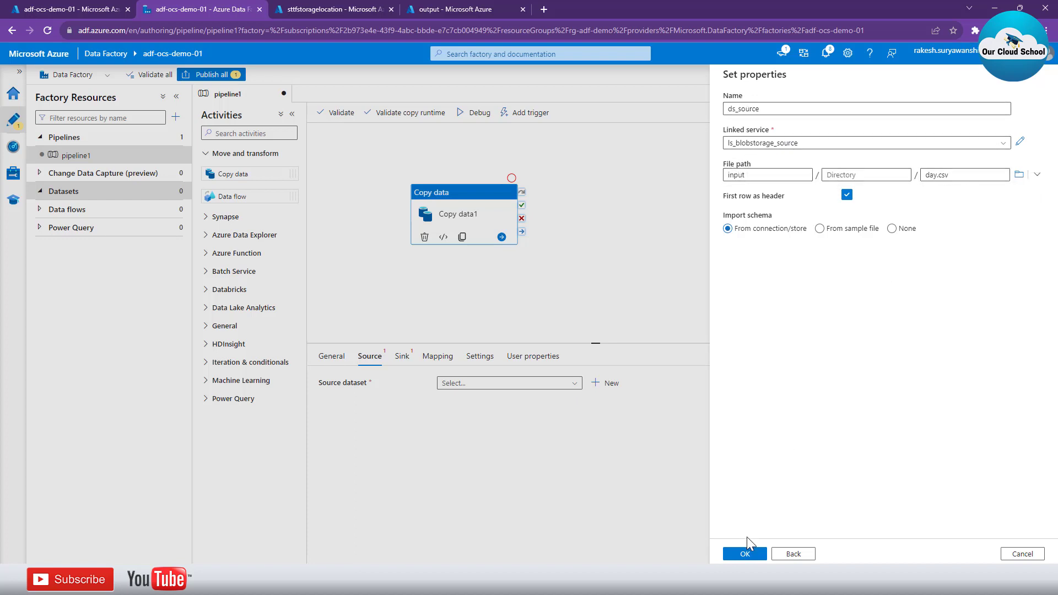
left_click(748, 552)
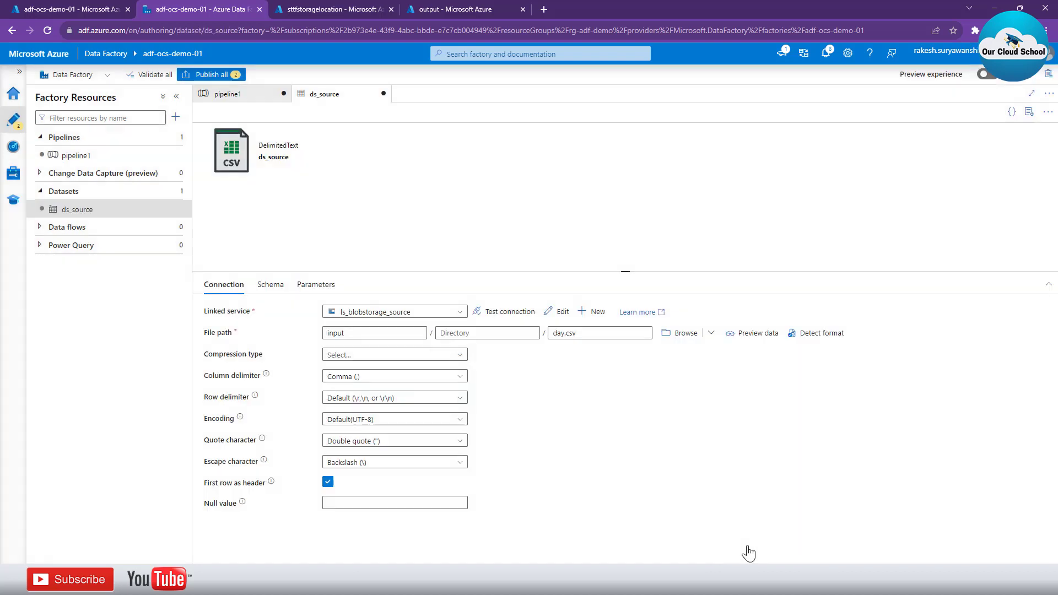
Start another new factory dataset using Azure Blob Storage as the data store and DelimitedText as the format
left_click(171, 191)
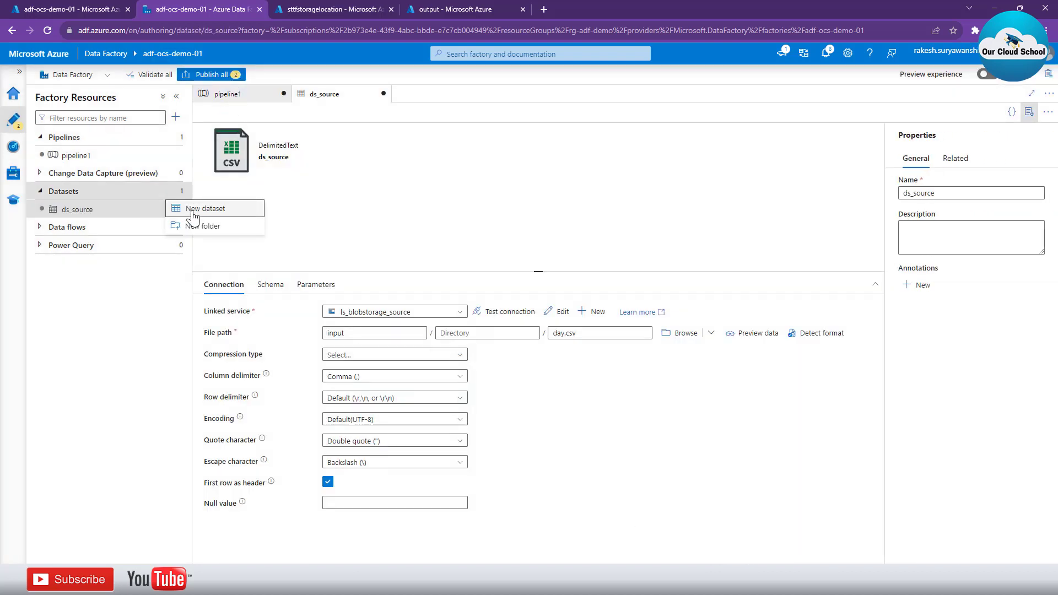
left_click(194, 216)
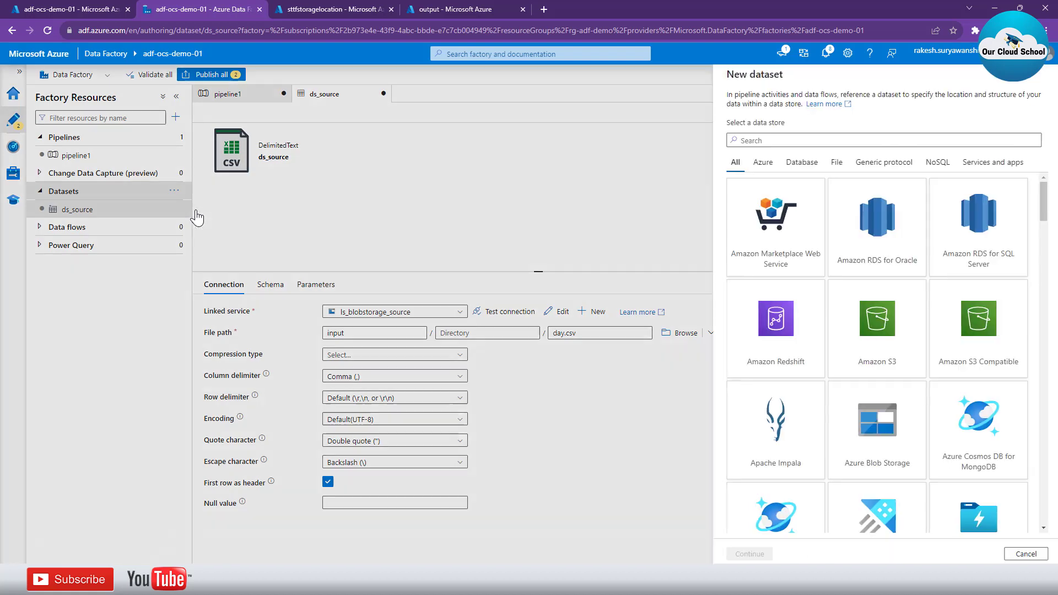
left_click(883, 459)
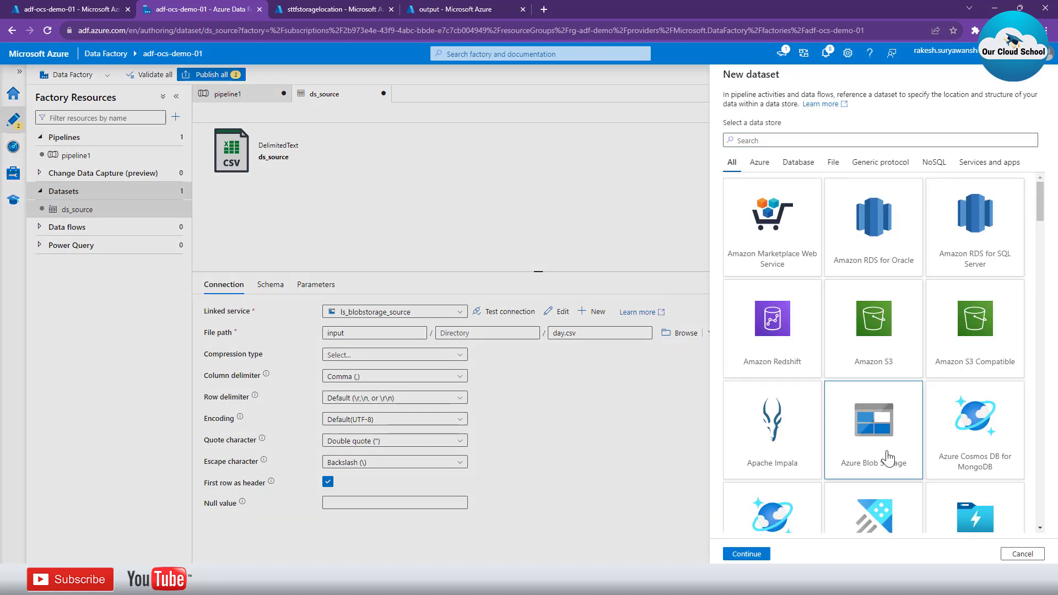
left_click(747, 551)
left_click(752, 553)
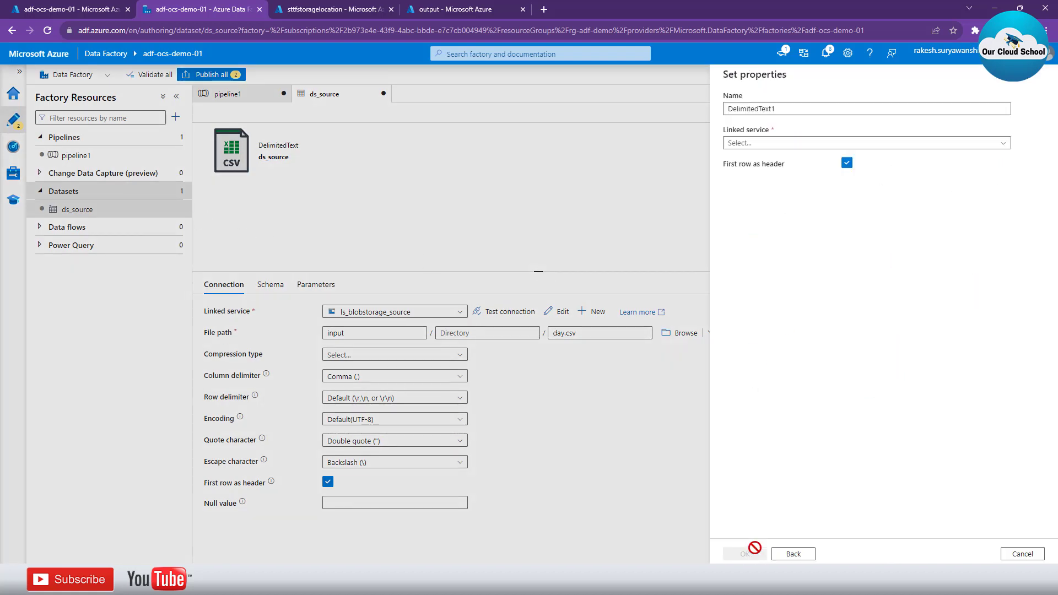
Choose ls_dest_storageBlob as the new dataset's linked service
left_click(778, 146)
left_click(775, 197)
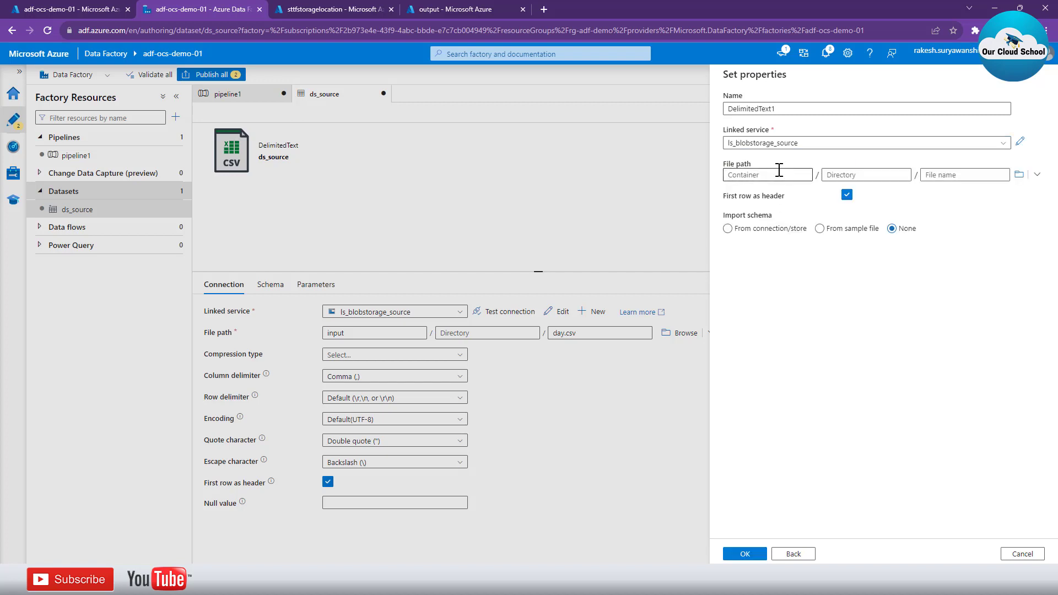
left_click(778, 144)
left_click(778, 213)
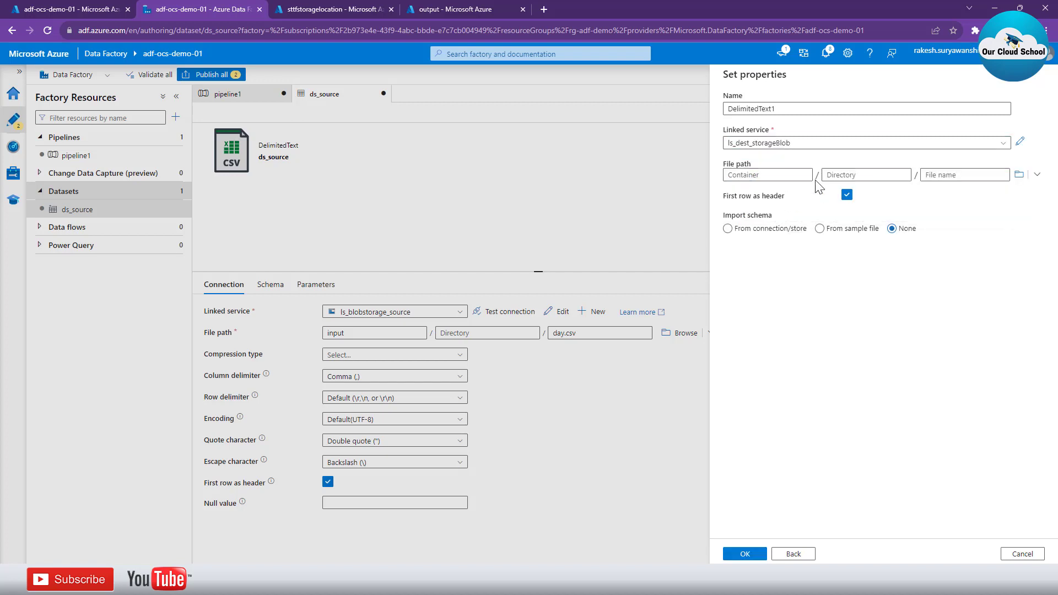
Set the new dataset's file path to the output container and create the dataset
left_click(1019, 174)
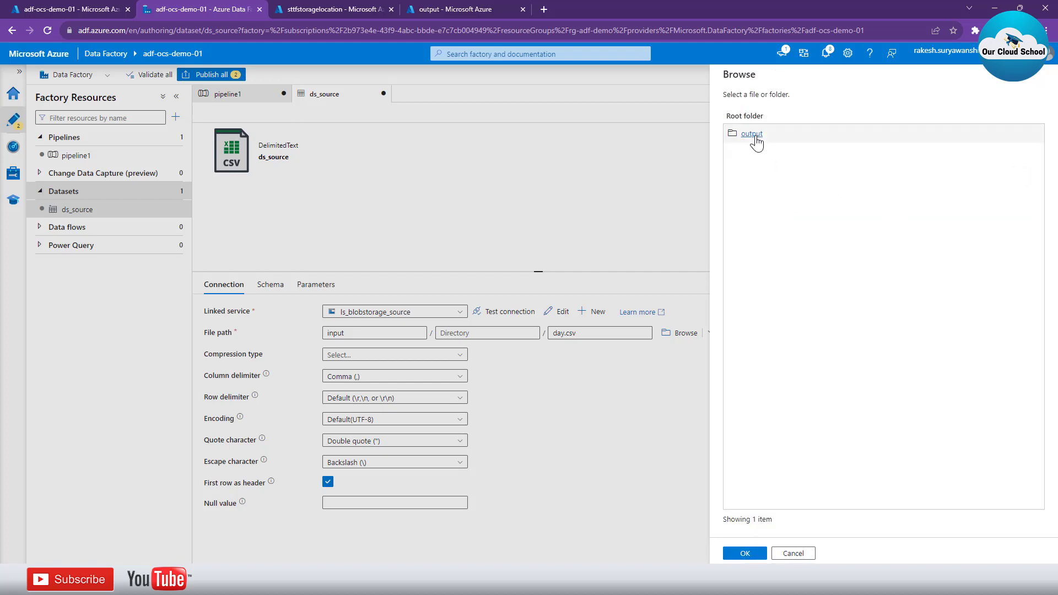
left_click(752, 134)
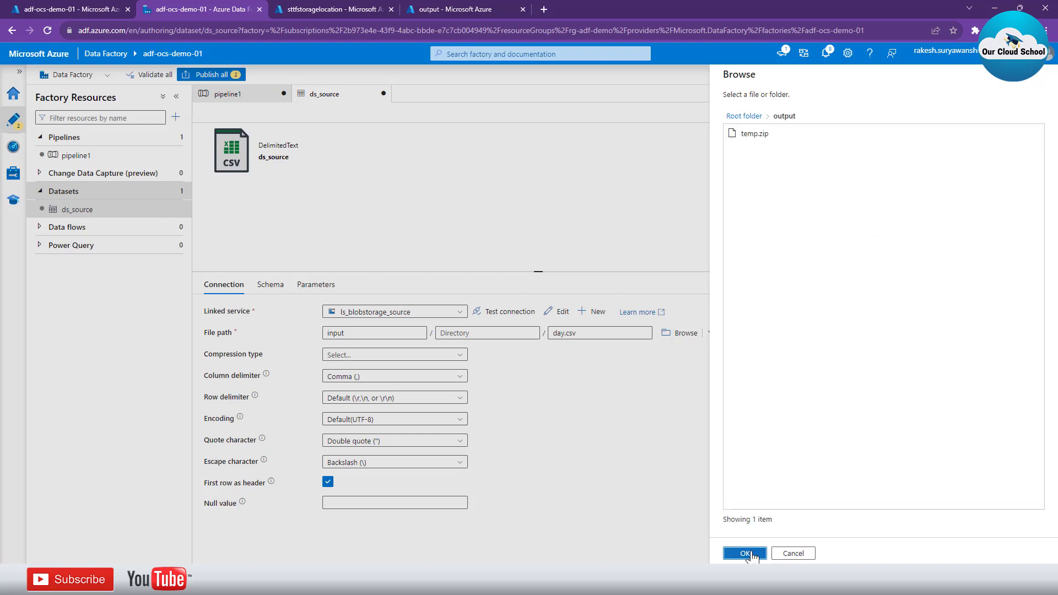
left_click(745, 553)
left_click(753, 553)
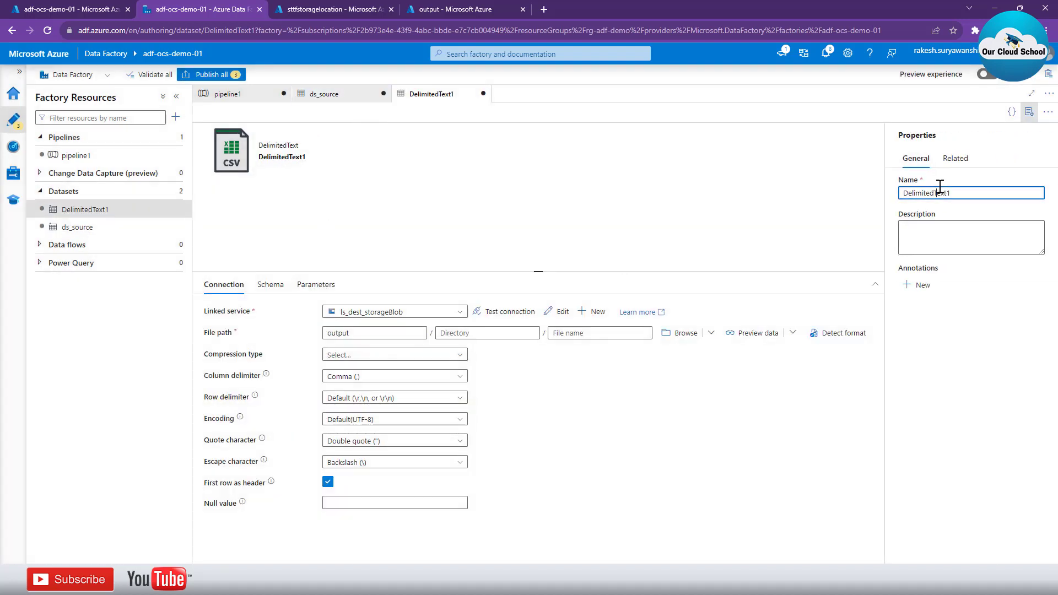
Rename the new output dataset as ds_destination
double_click(940, 190)
type("ds_")
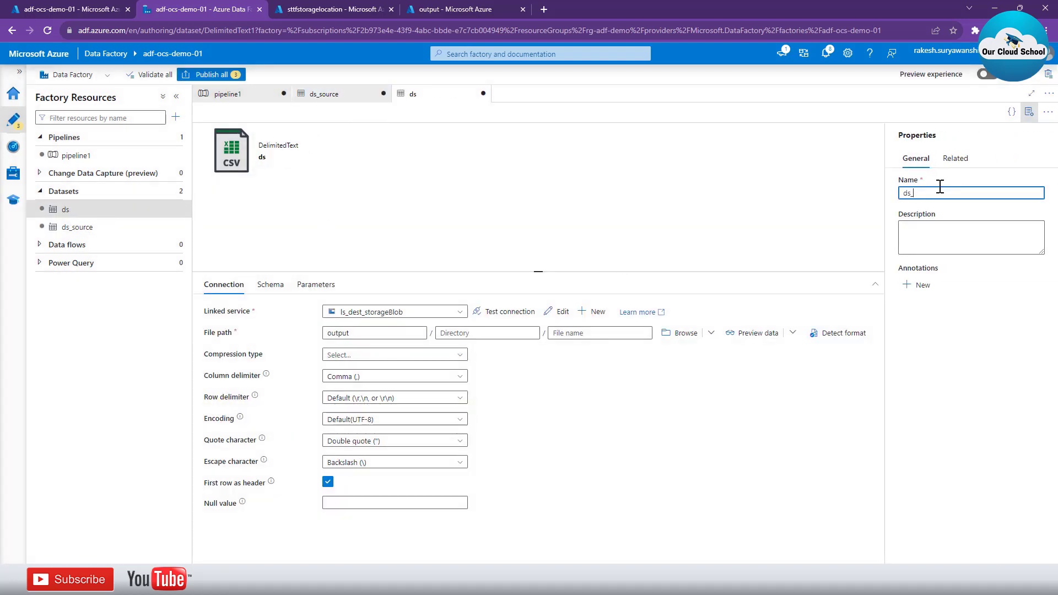
type("destination")
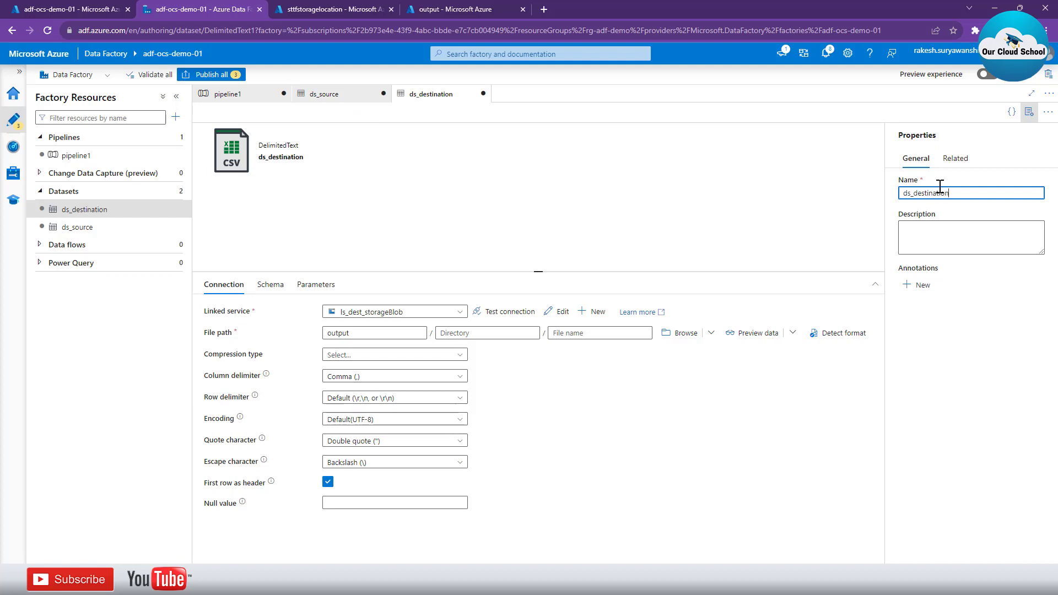
left_click(611, 181)
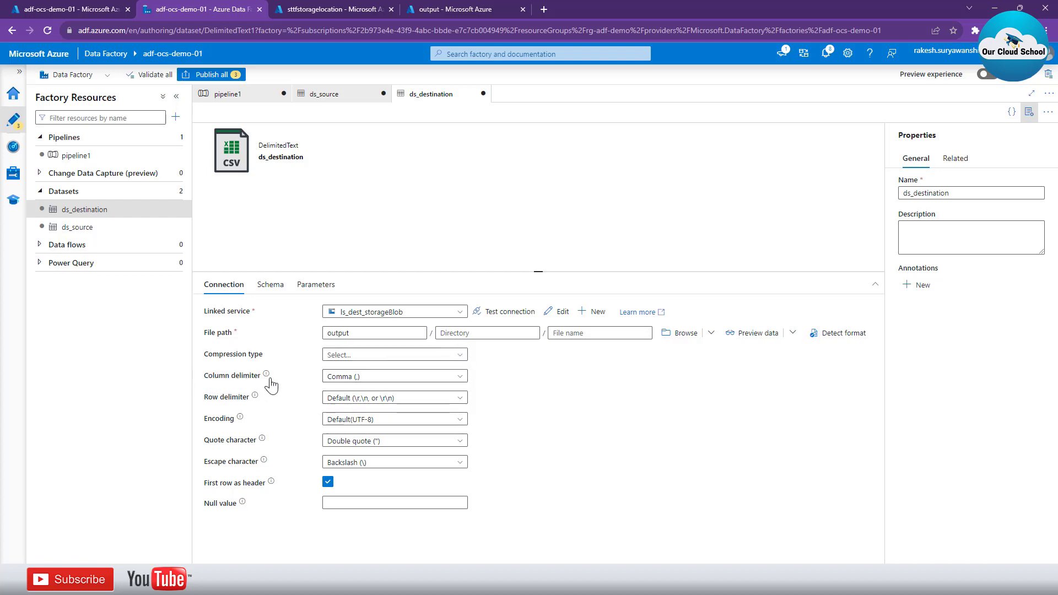
Set the ds_destination dataset's column delimiter to Pipe (|)
left_click(364, 371)
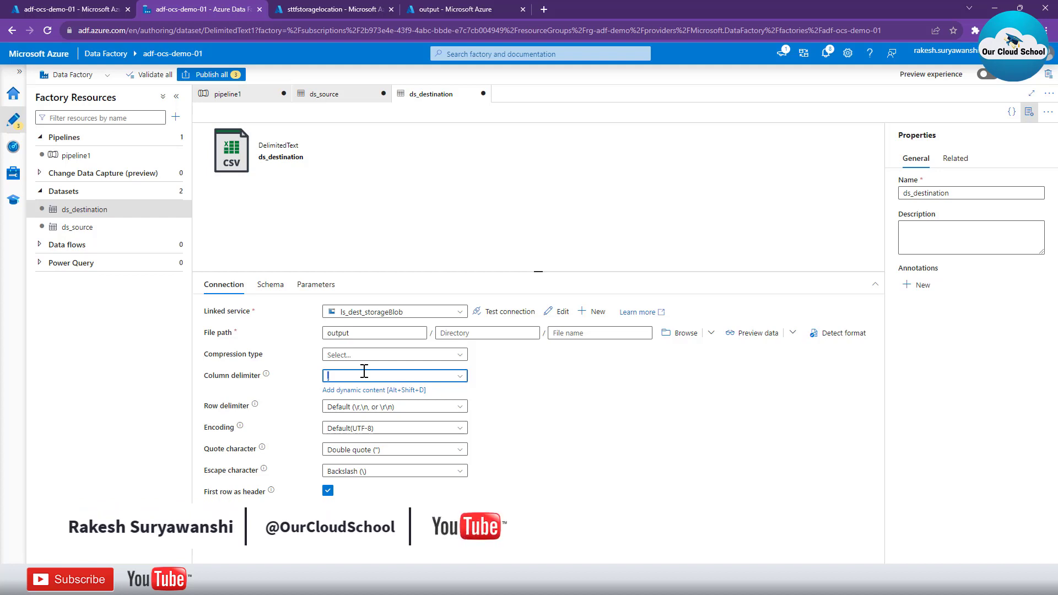
type("|")
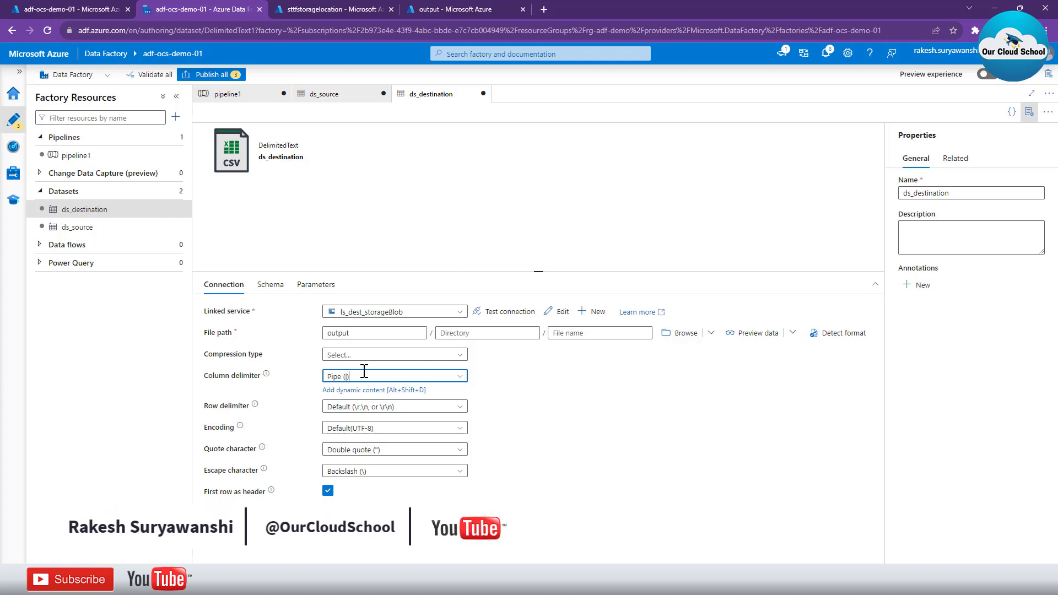
left_click(523, 404)
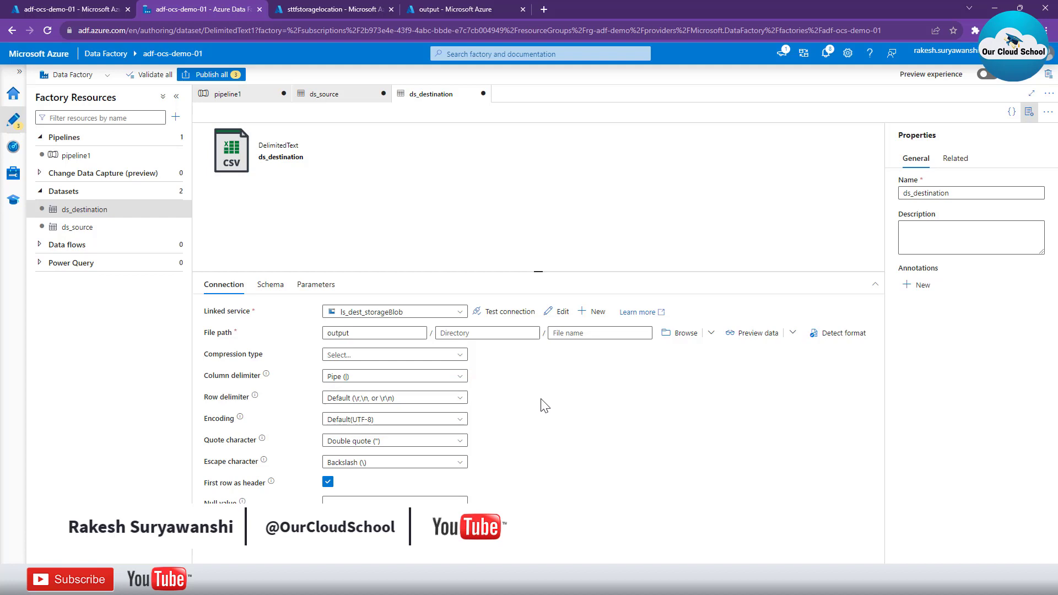
left_click(464, 379)
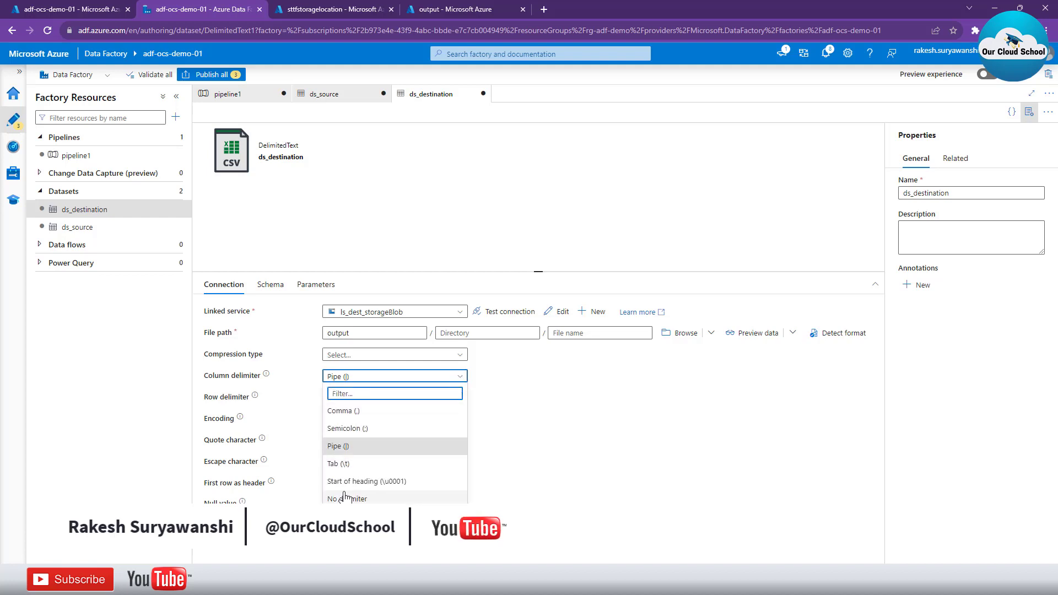
left_click(548, 450)
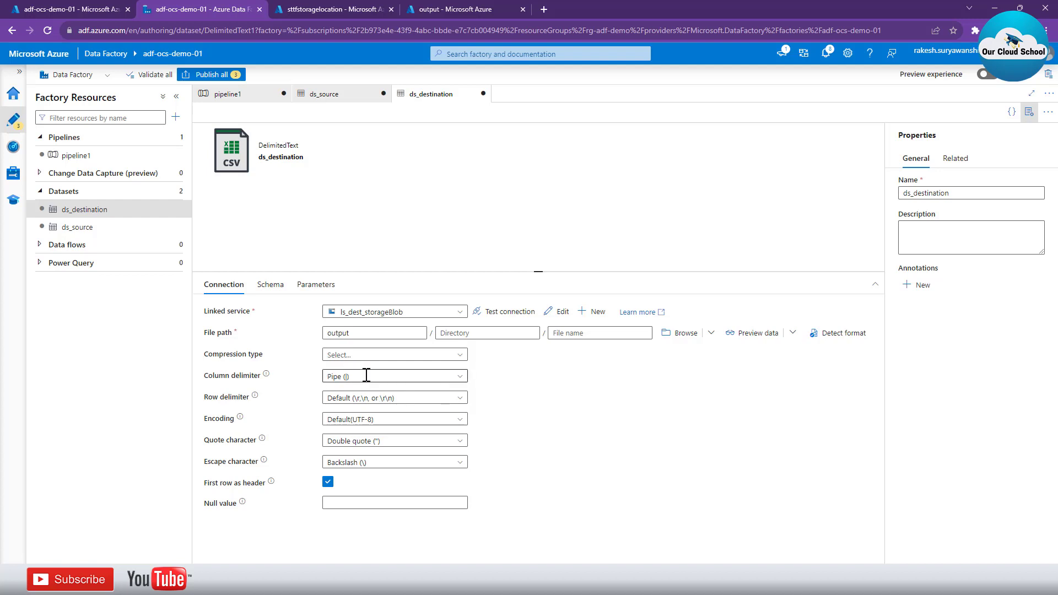
In pipeline1's Copy data activity, set the source dataset to ds_source and the sink dataset to ds_destination
left_click(246, 99)
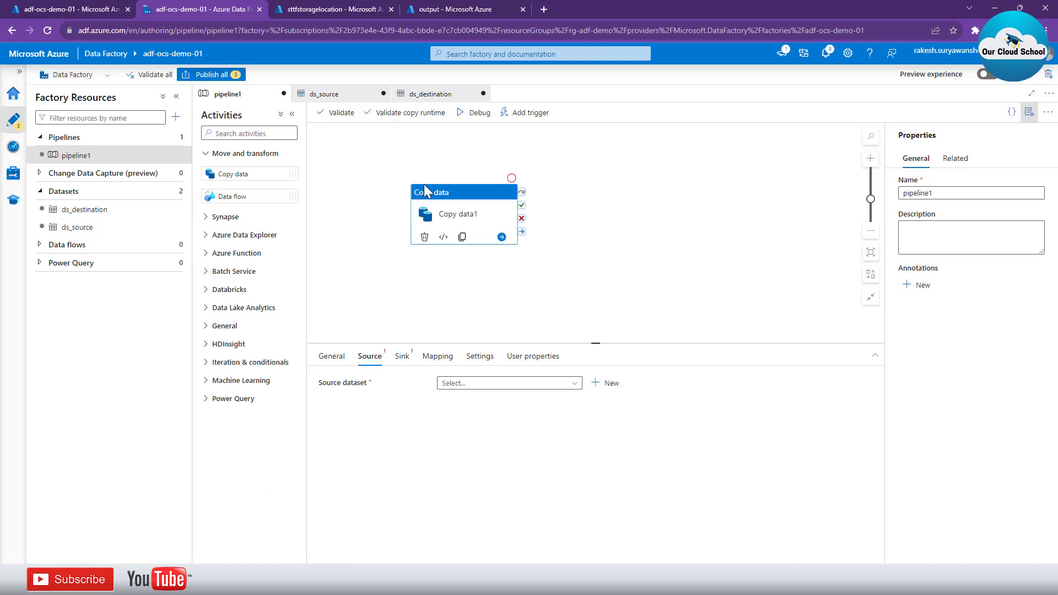
left_click(474, 388)
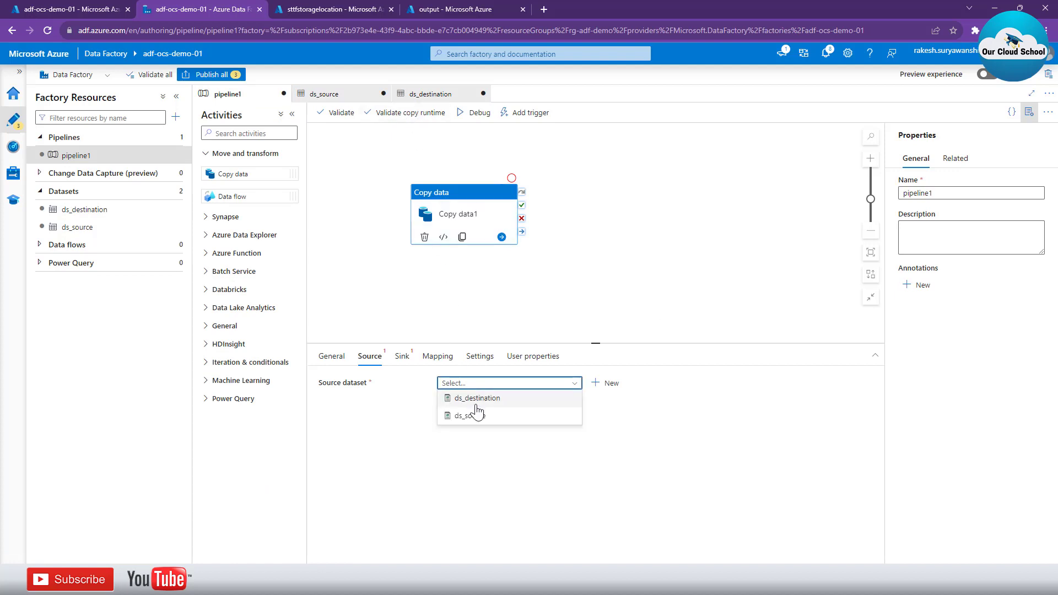
left_click(475, 415)
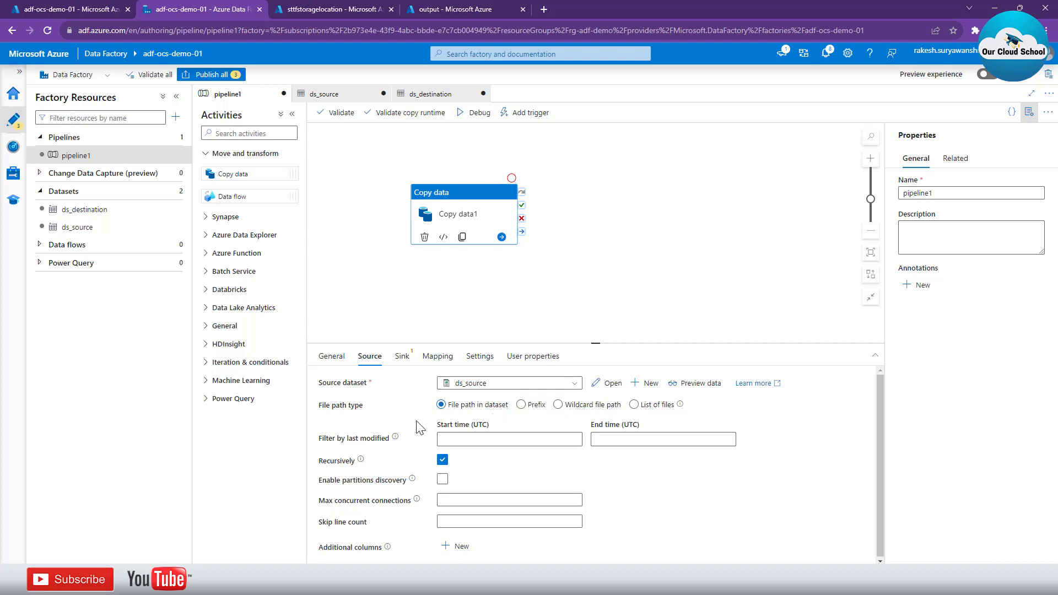
left_click(403, 357)
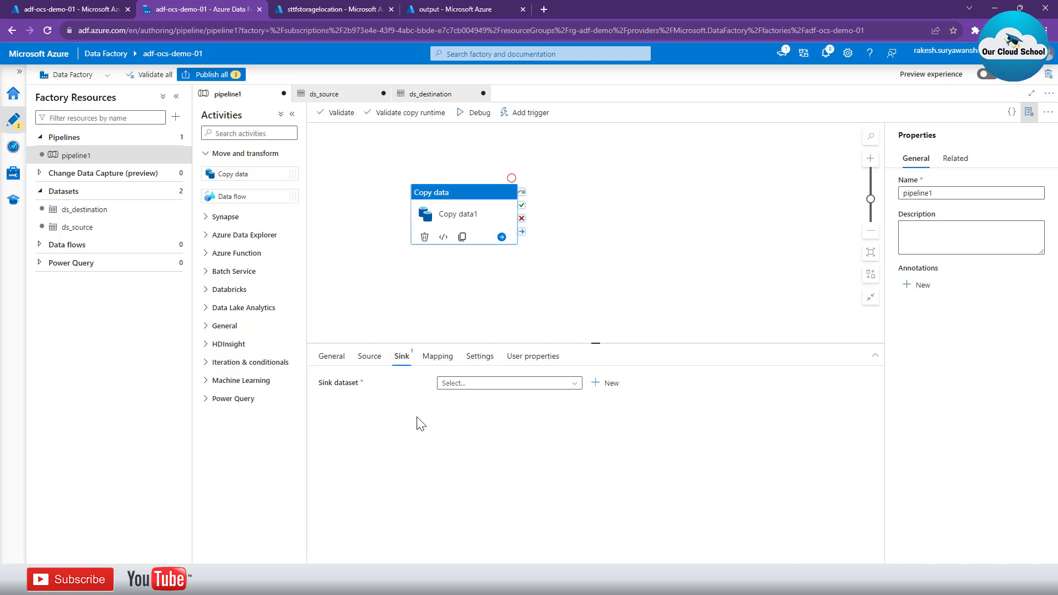
left_click(473, 385)
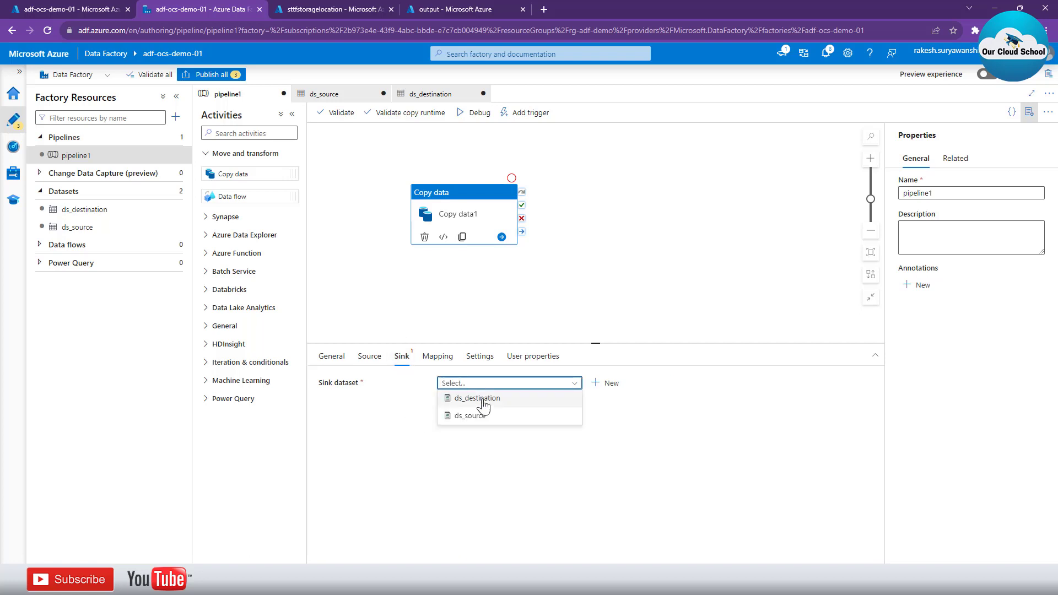
left_click(480, 399)
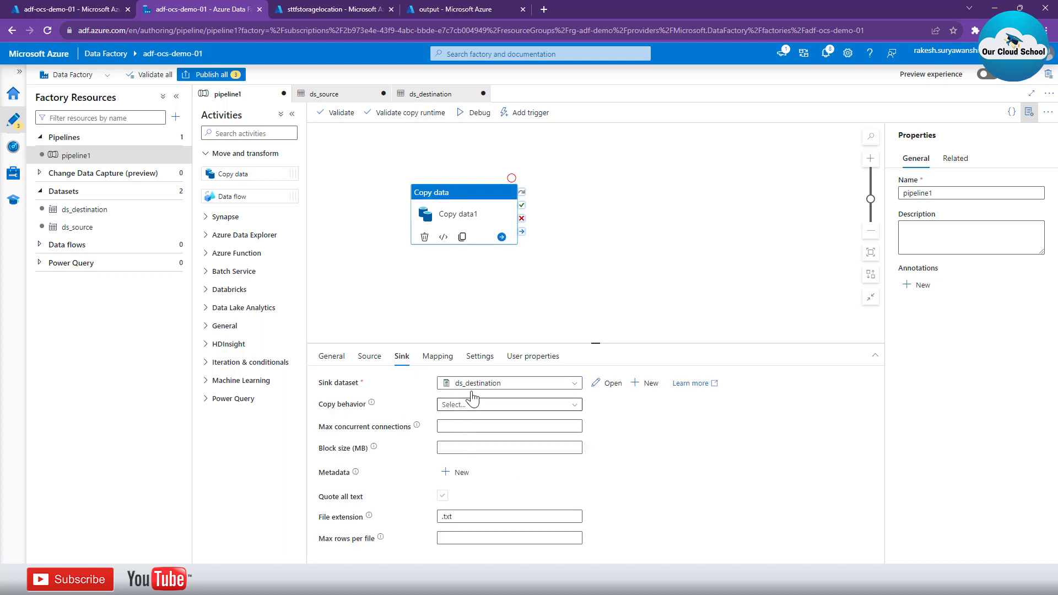
Validate the pipeline and review the pending changes for publishing, cancelling the publish
left_click(342, 116)
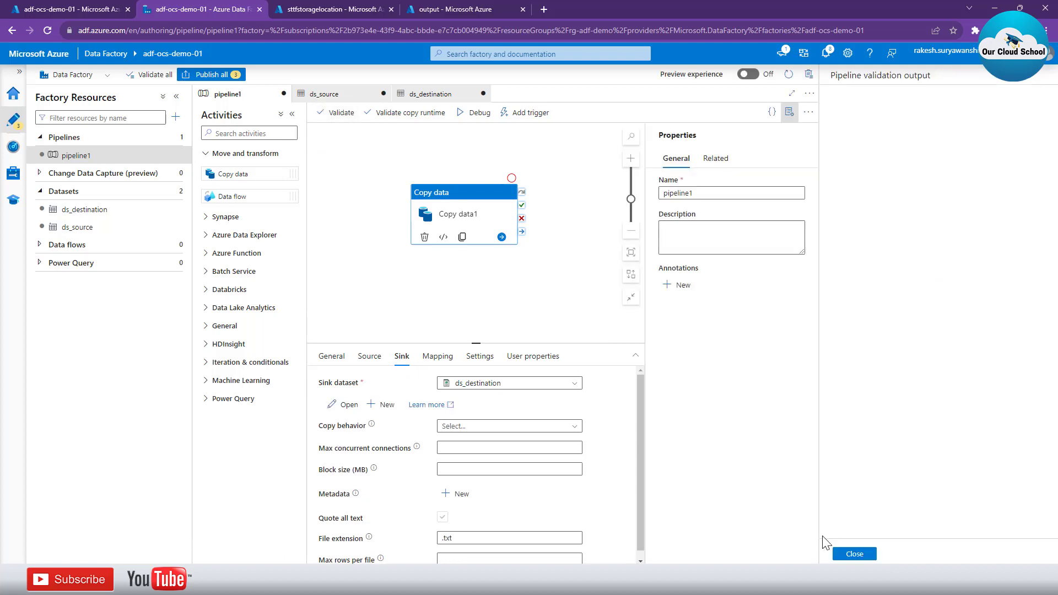
left_click(853, 555)
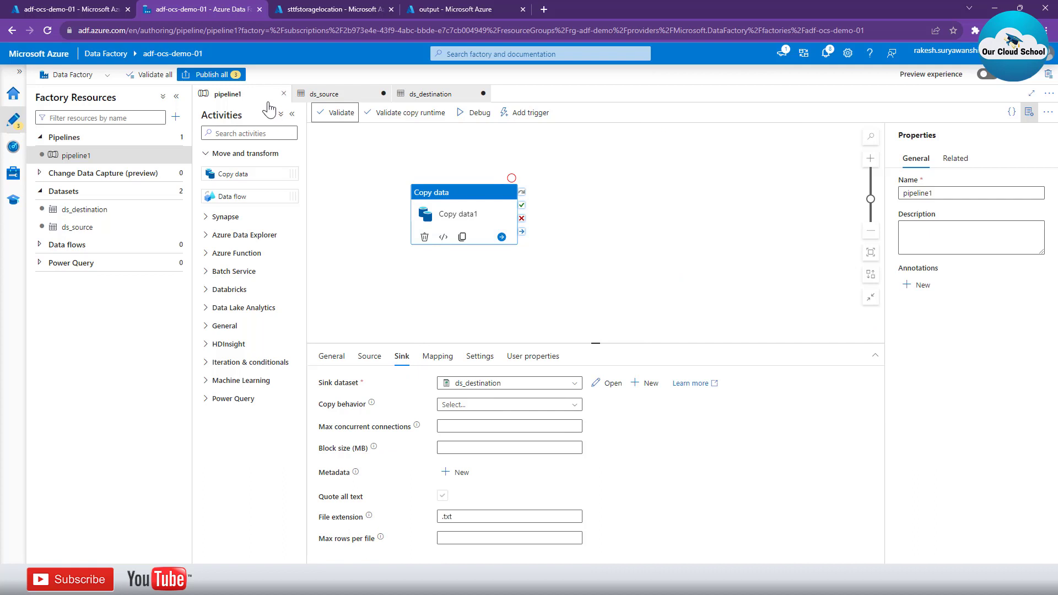
left_click(208, 75)
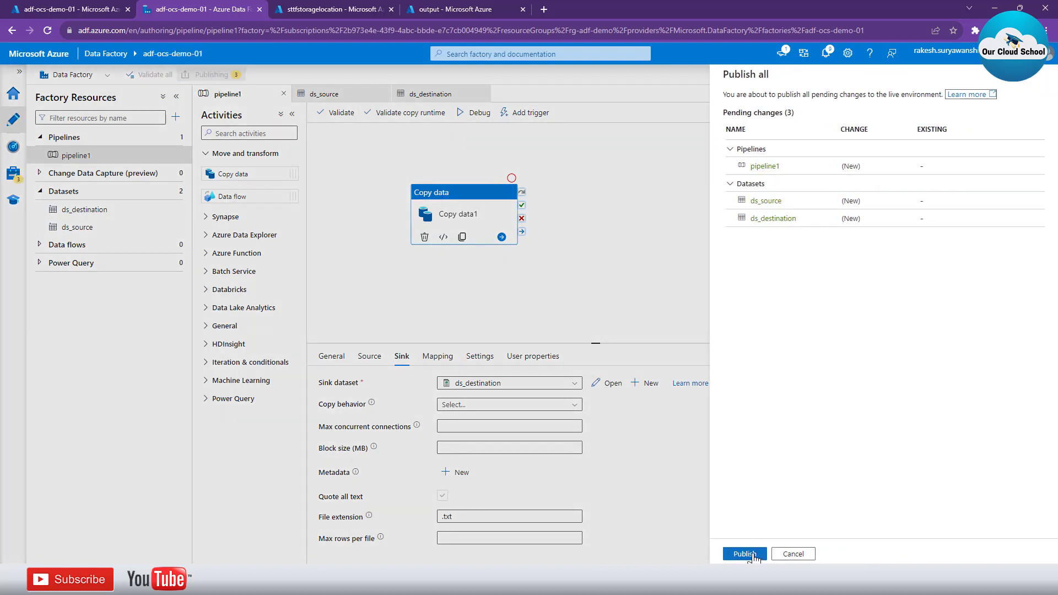
left_click(793, 554)
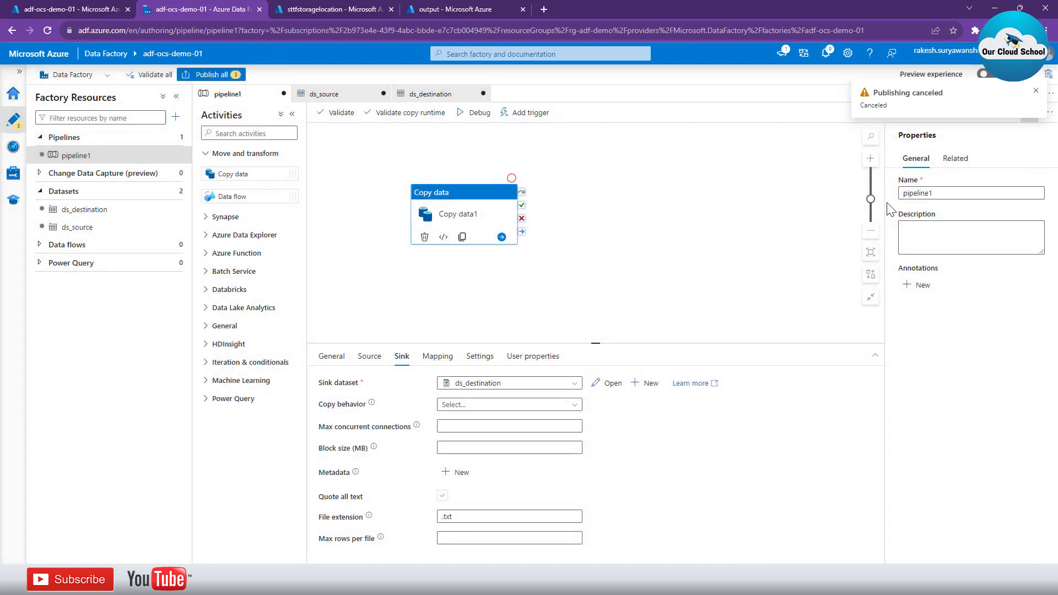
Rename the pipeline as pip_convert_csv_2_pipe
double_click(925, 190)
type("pip_convert")
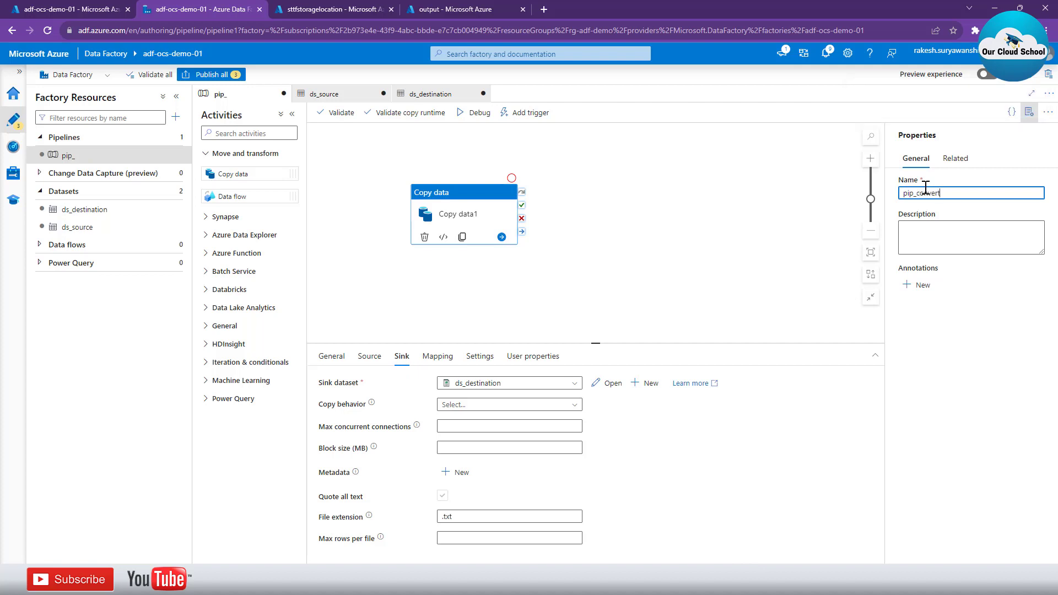
type("_csv_2_pipe")
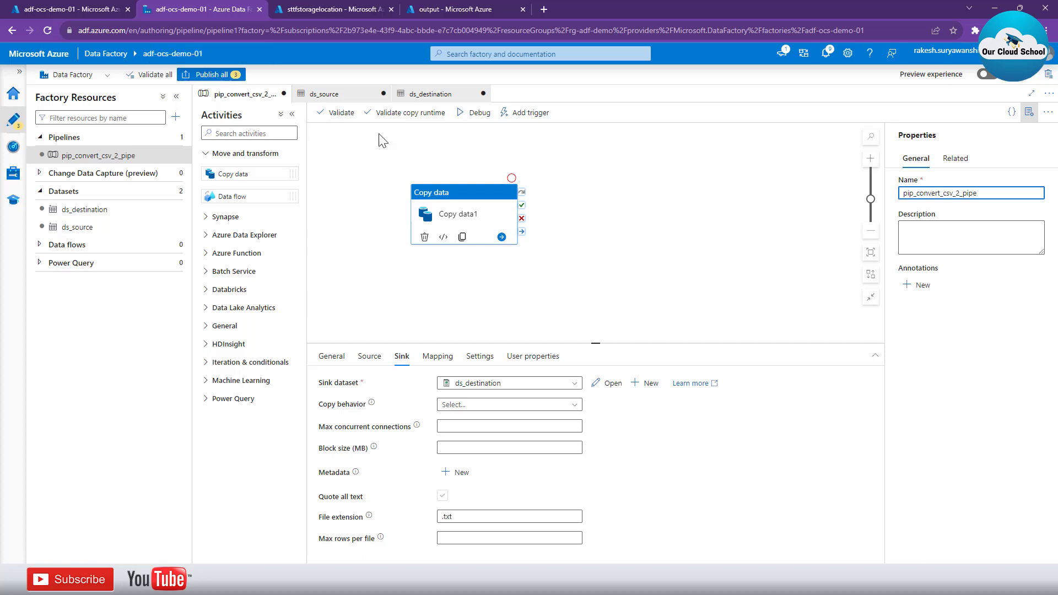
left_click(326, 165)
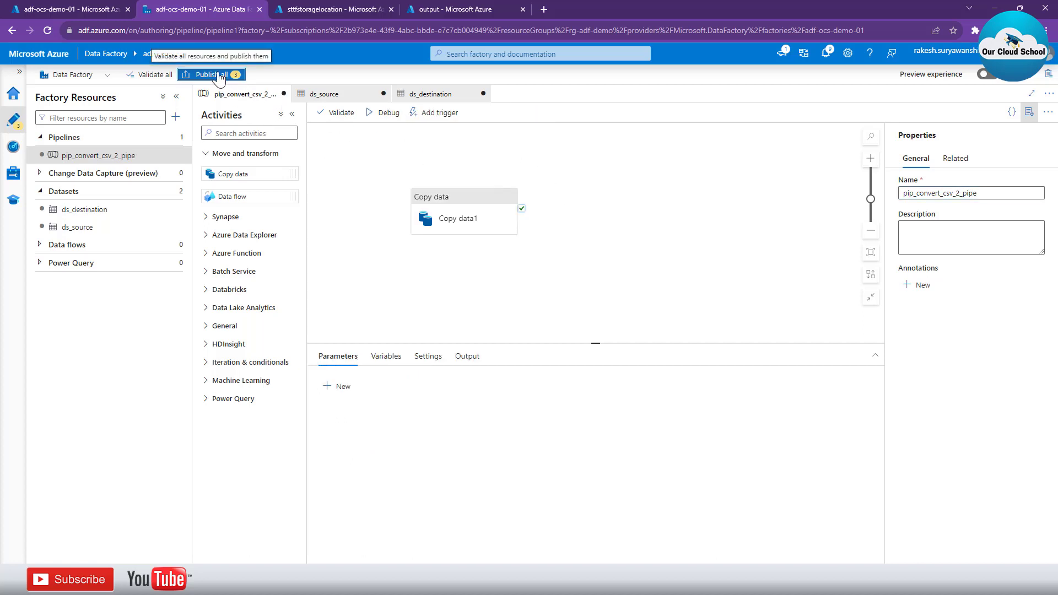
Publish all pending changes and start a debug run of the pipeline
left_click(219, 76)
left_click(763, 553)
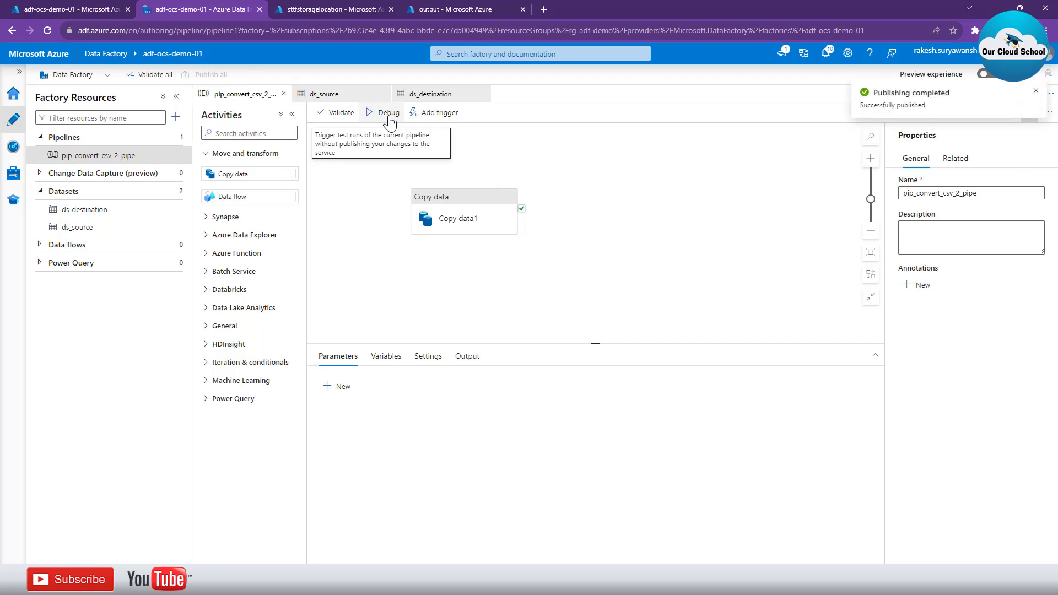
left_click(389, 116)
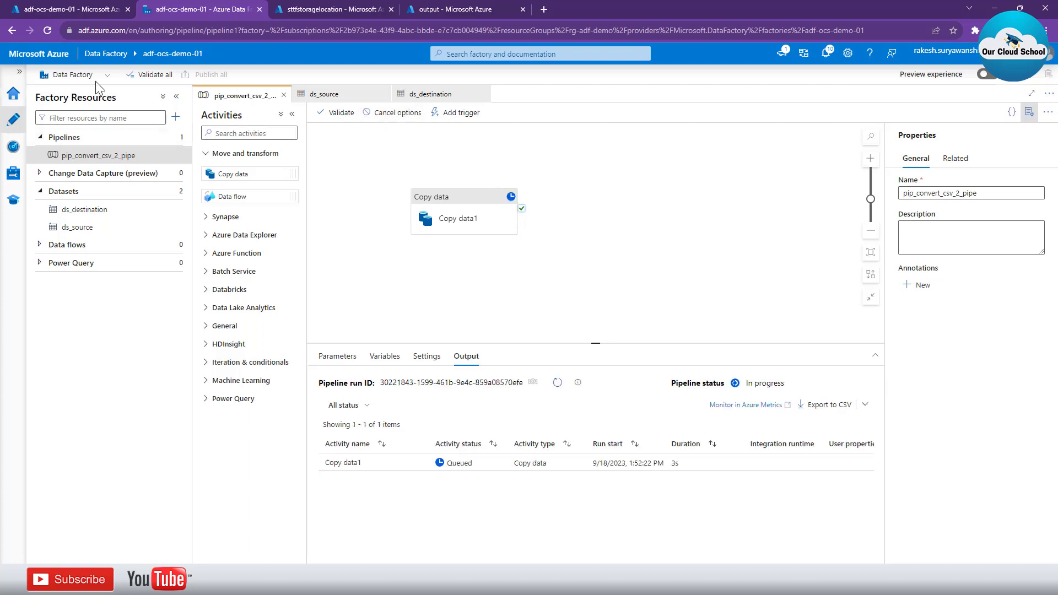
Check the output container in the Azure portal, and open the Copy data1 run details back in Data Factory
left_click(435, 12)
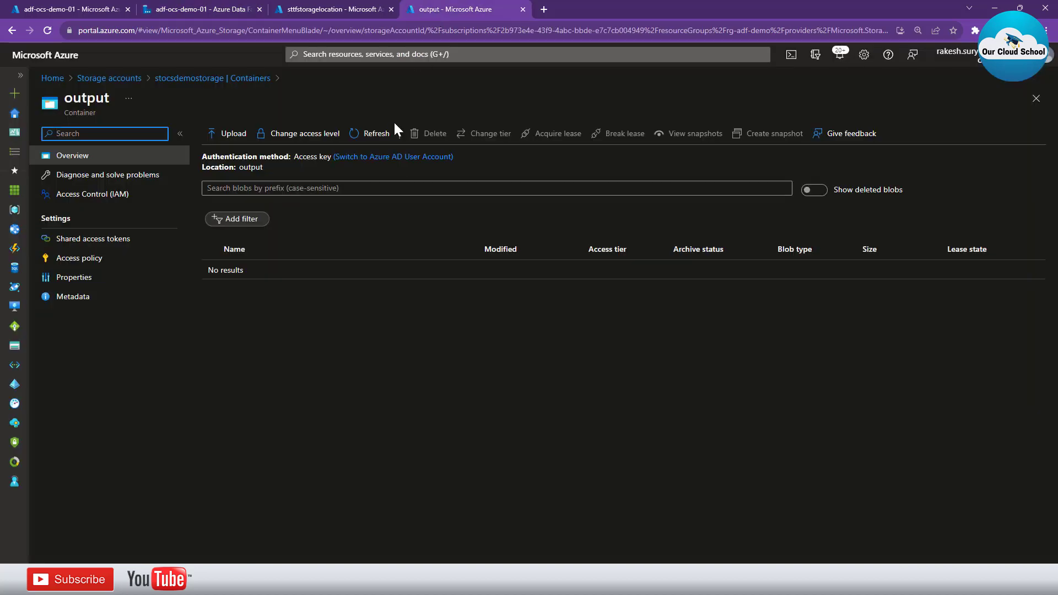
left_click(152, 9)
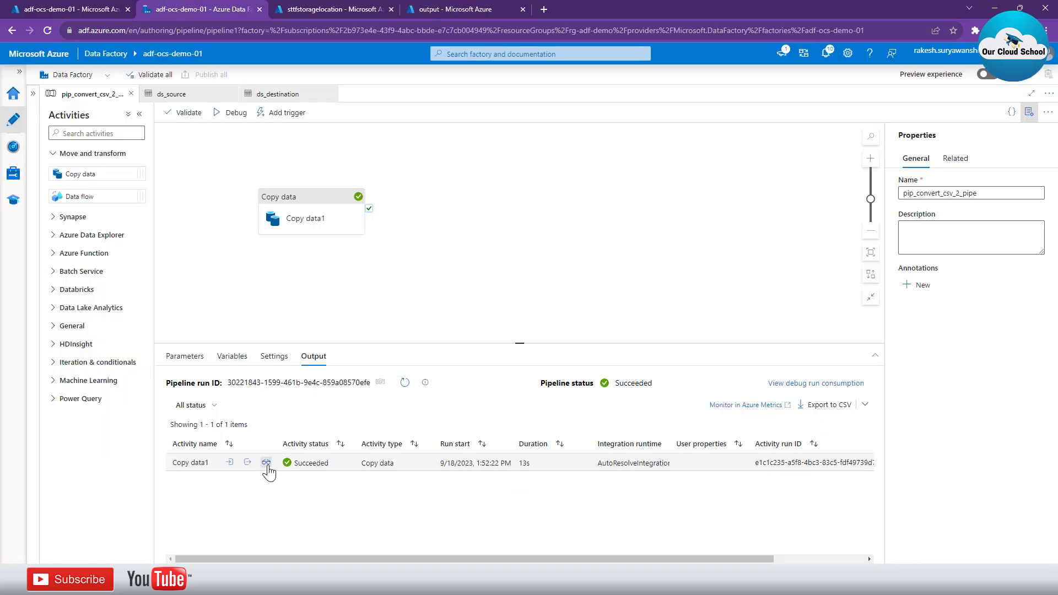
left_click(267, 463)
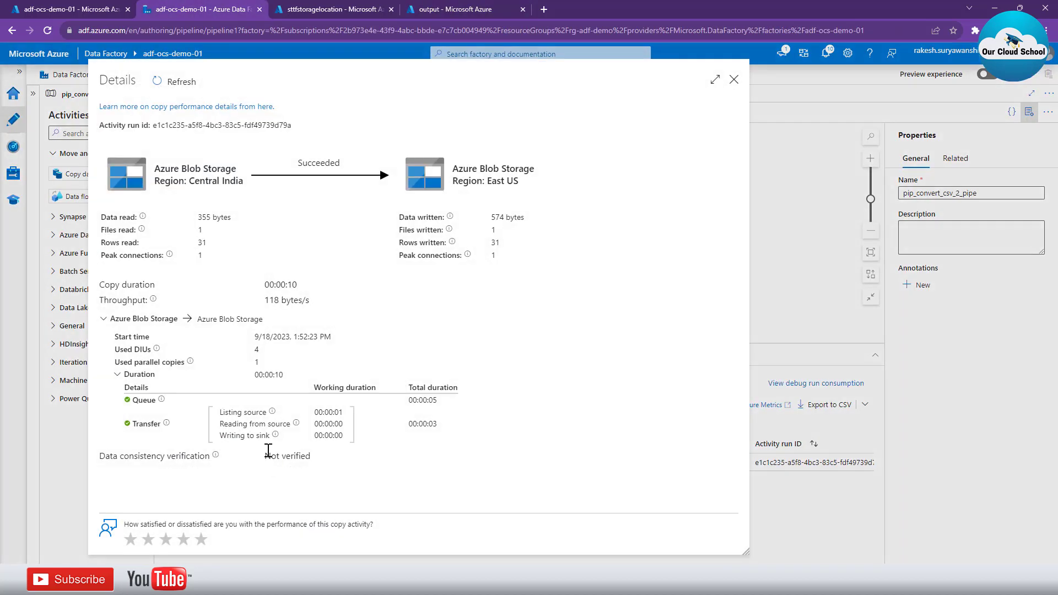
Check the copy run's files read and written, then refresh the output container in the Azure portal and inspect the contents of day.txt
double_click(211, 232)
double_click(507, 231)
left_click(458, 12)
left_click(372, 140)
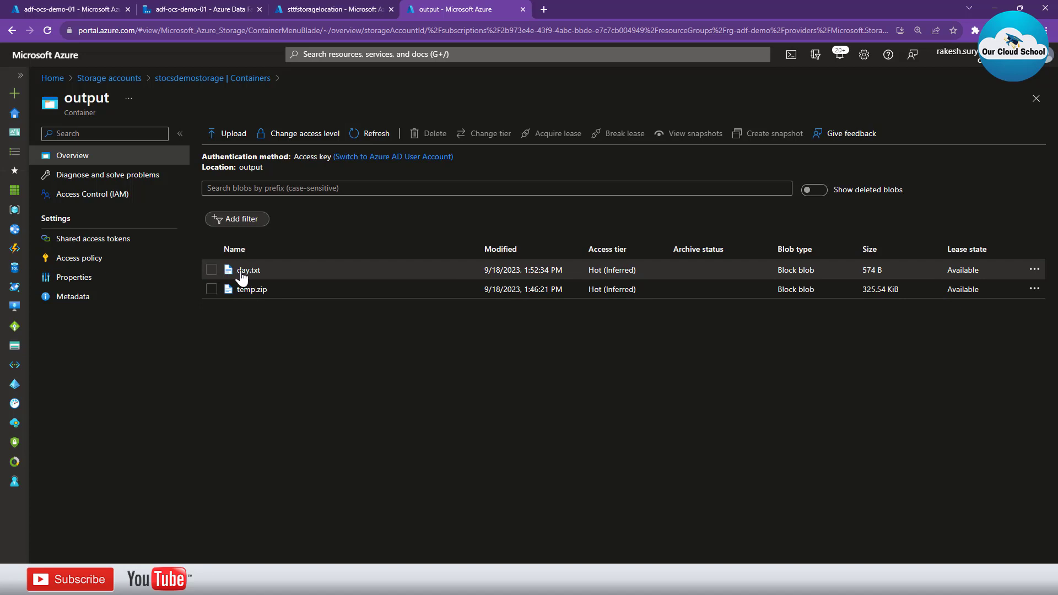
left_click(245, 271)
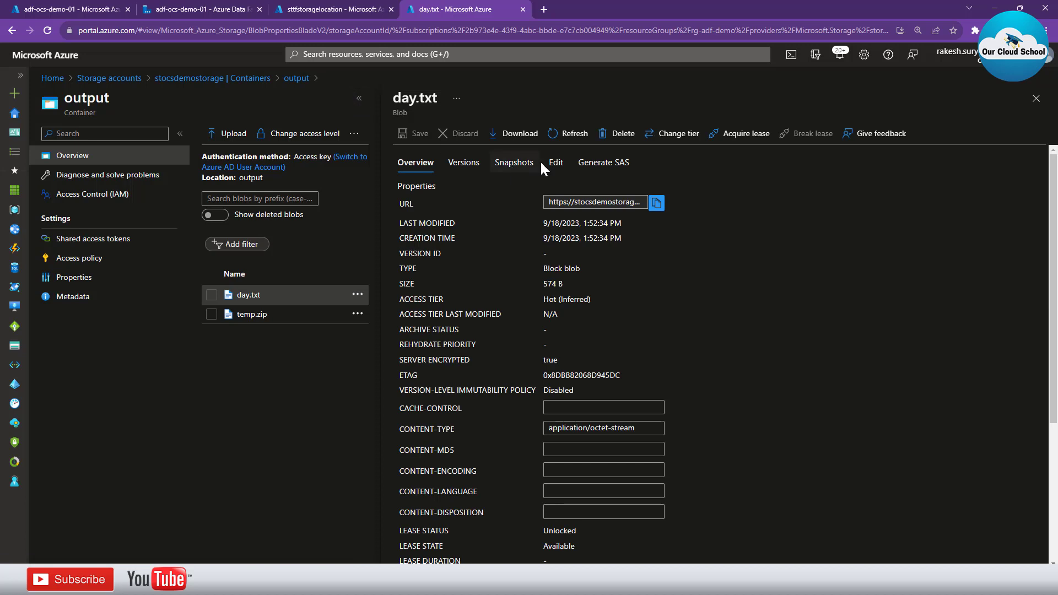
left_click(555, 163)
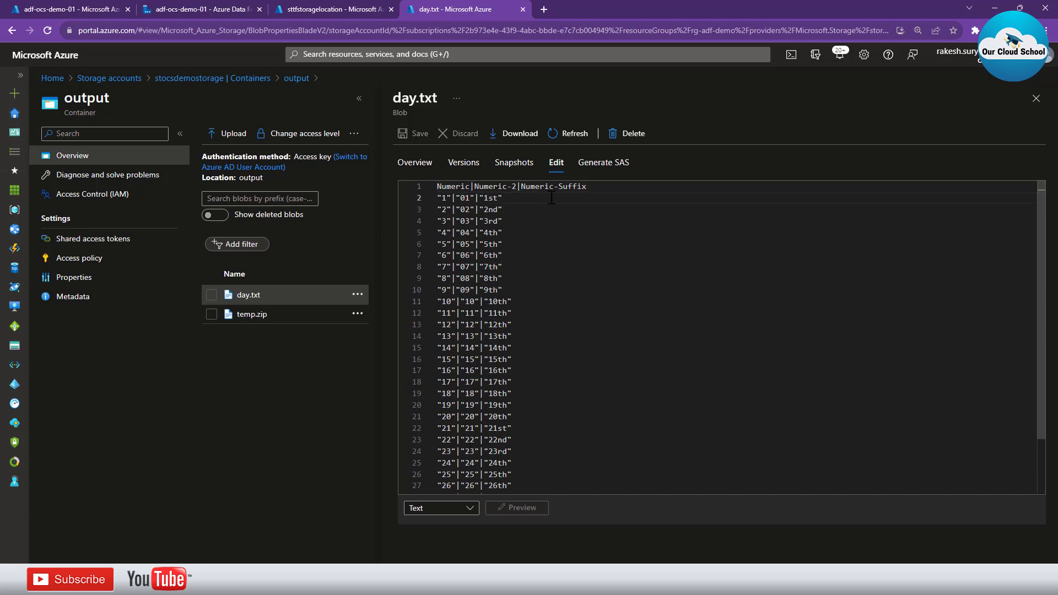
left_click_drag(551, 198, 412, 200)
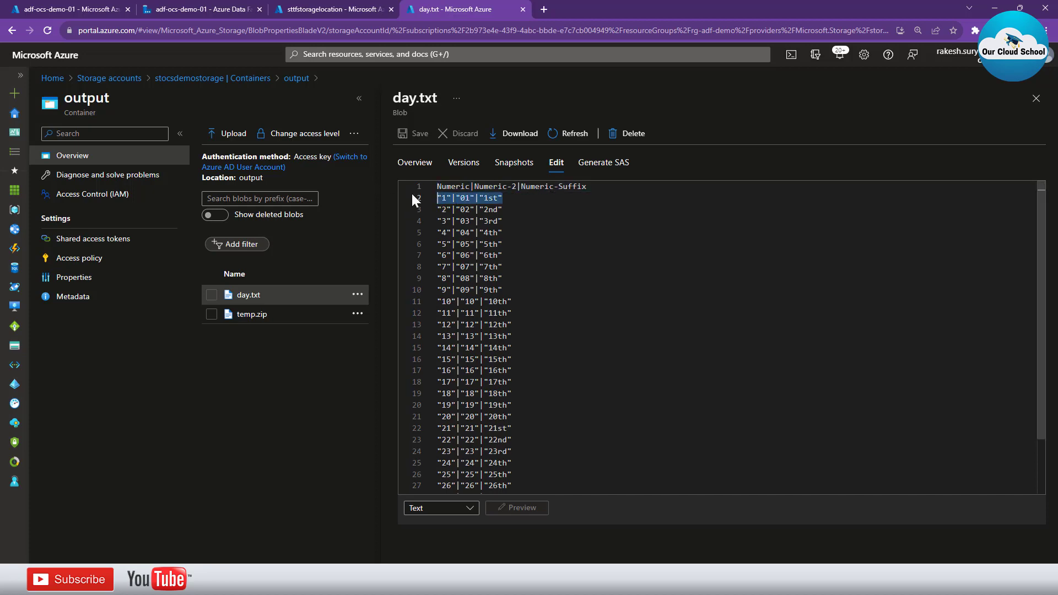
Open the input container of the sttfstoragelocation storage account from its list of containers
left_click(316, 9)
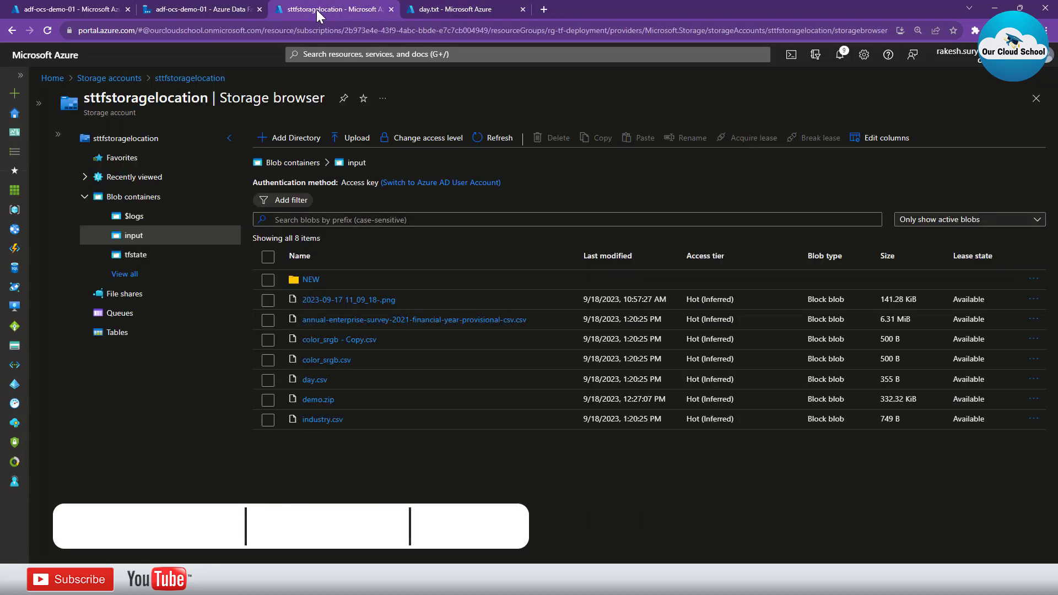
left_click(132, 79)
left_click(106, 227)
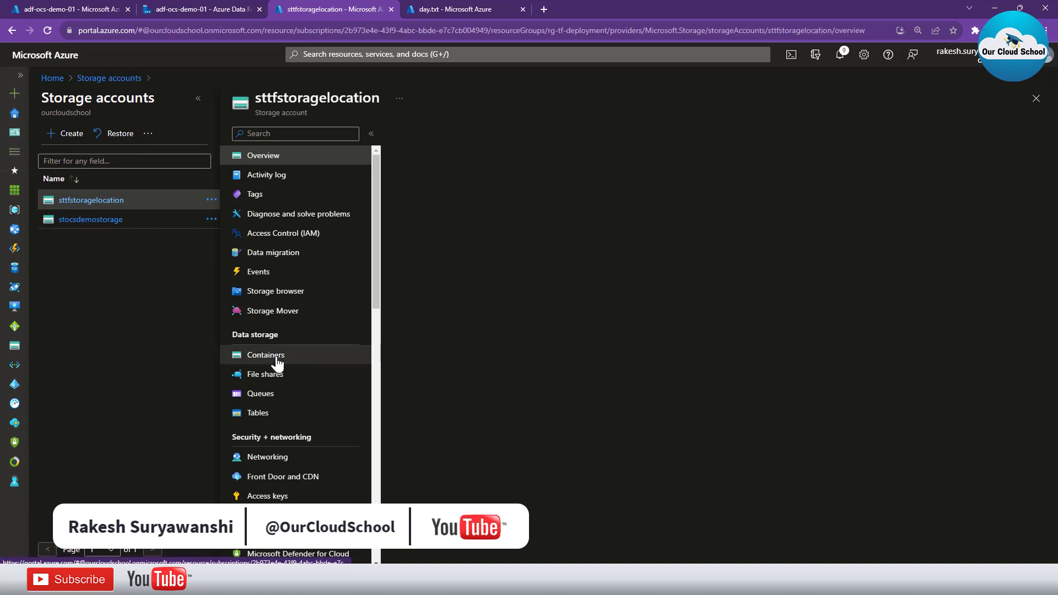
left_click(277, 360)
left_click(197, 99)
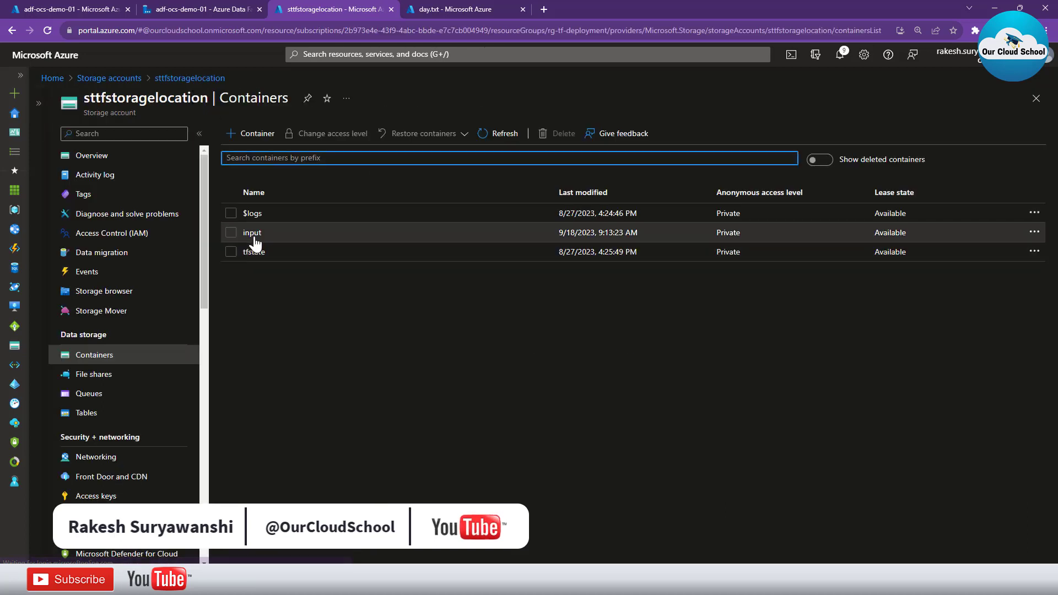
left_click(253, 233)
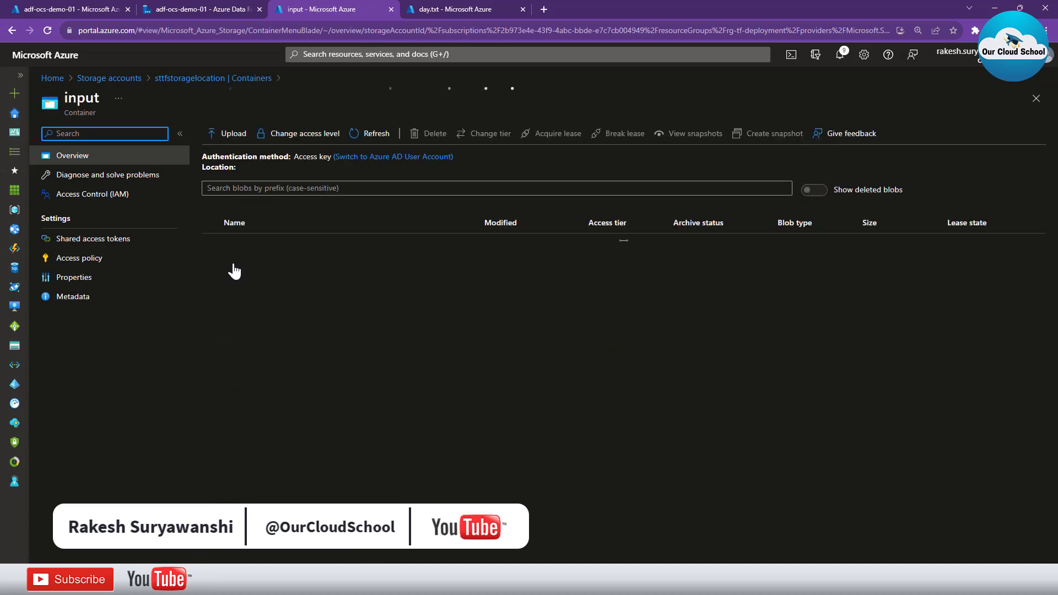
Open the source blob day.csv and preview its rows as a table, returning to the editor view
left_click(245, 370)
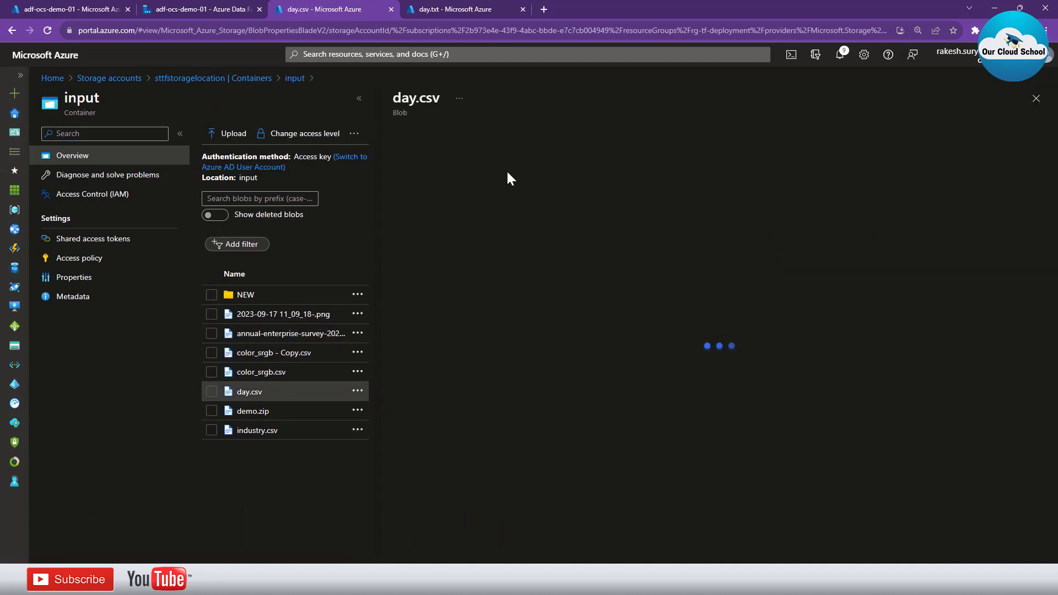
left_click(552, 163)
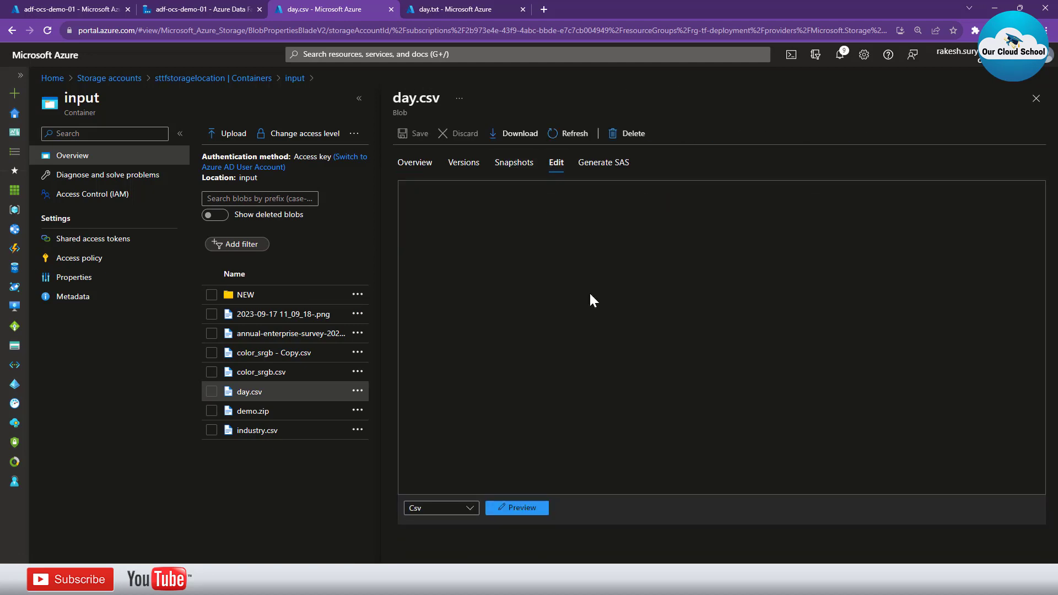
left_click(520, 506)
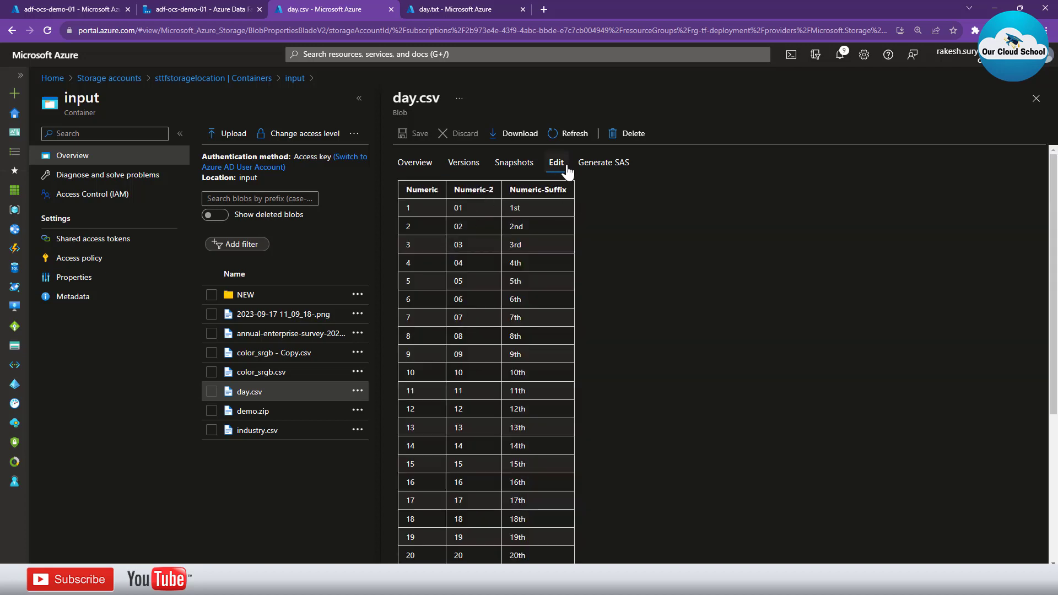
scroll(573, 298, "down", 4)
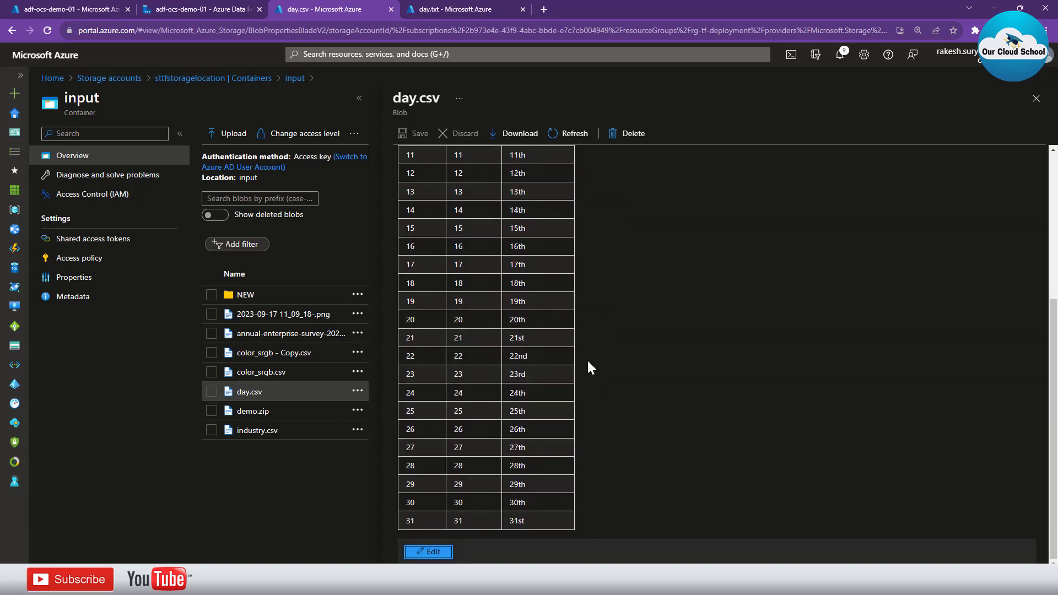
left_click(429, 553)
Go back to day.txt in the output container and highlight its first data row to examine the delimiters
left_click(458, 8)
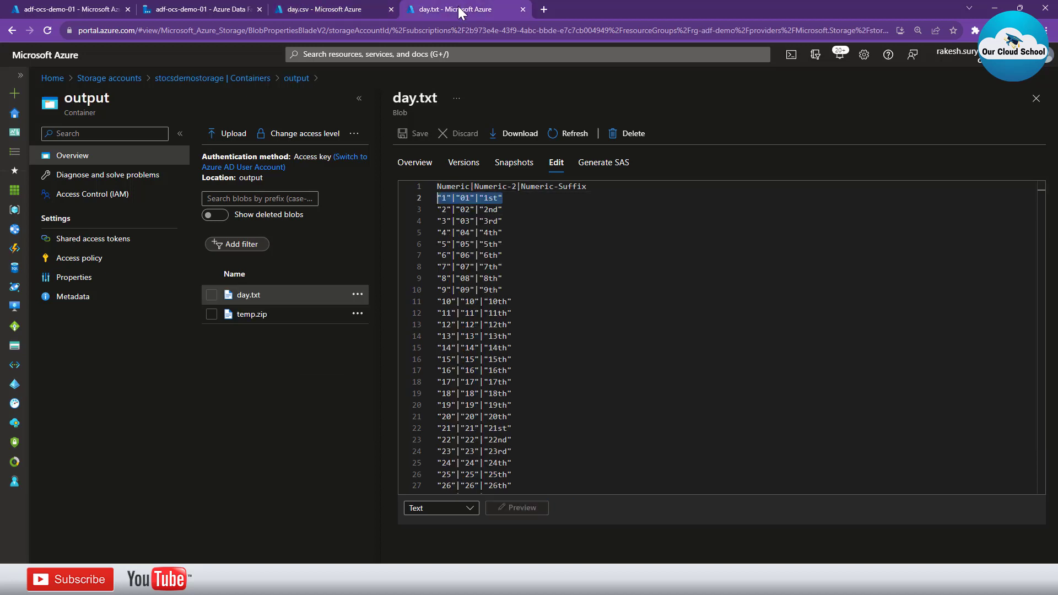
left_click(464, 221)
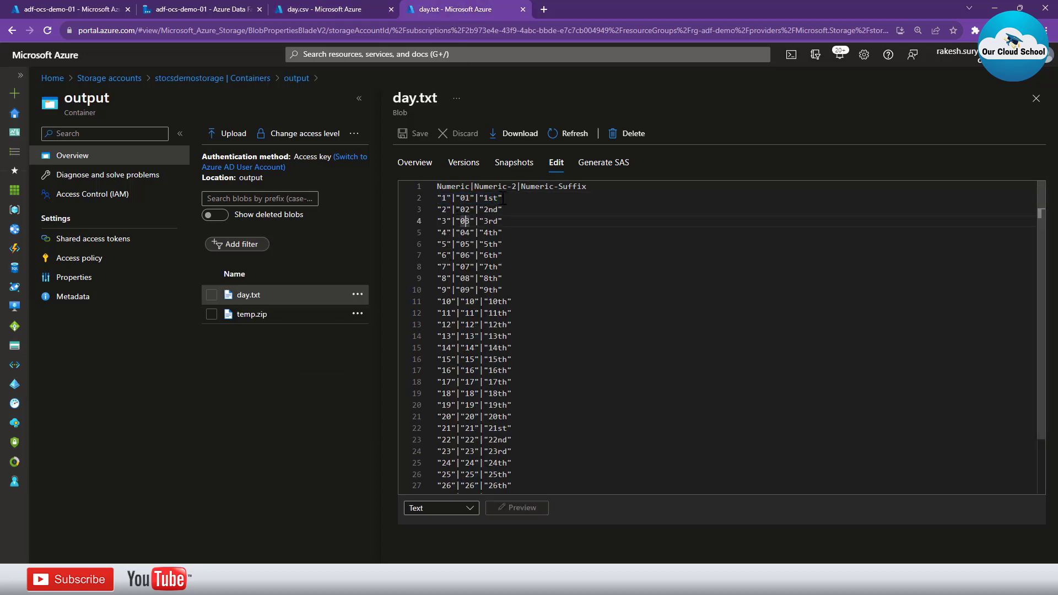
left_click_drag(504, 199, 398, 198)
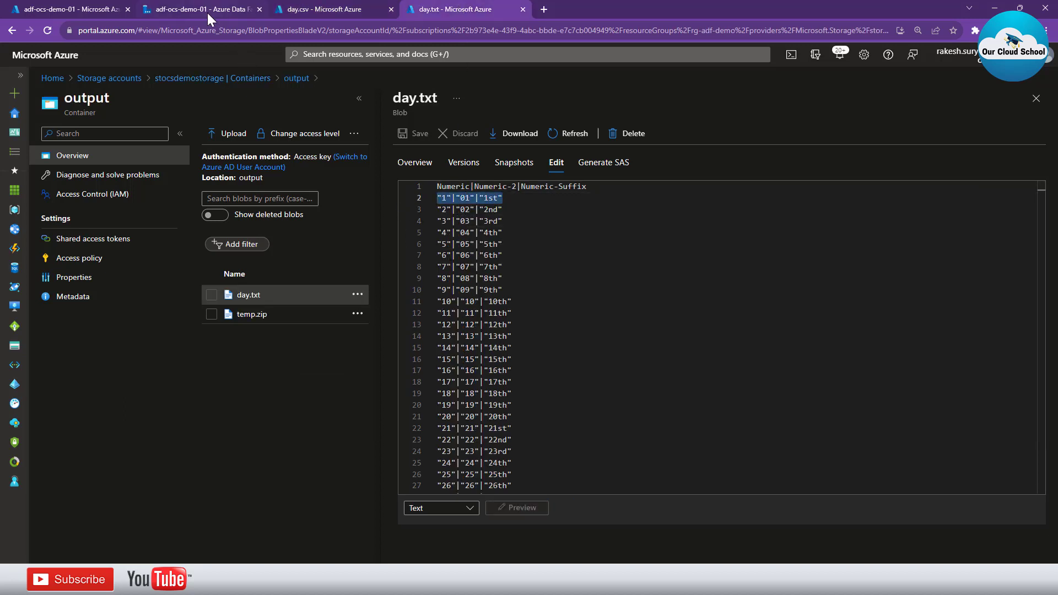
Back in Data Factory, close the run details and review Copy data1's sink settings and the column delimiter options of ds_destination
left_click(207, 12)
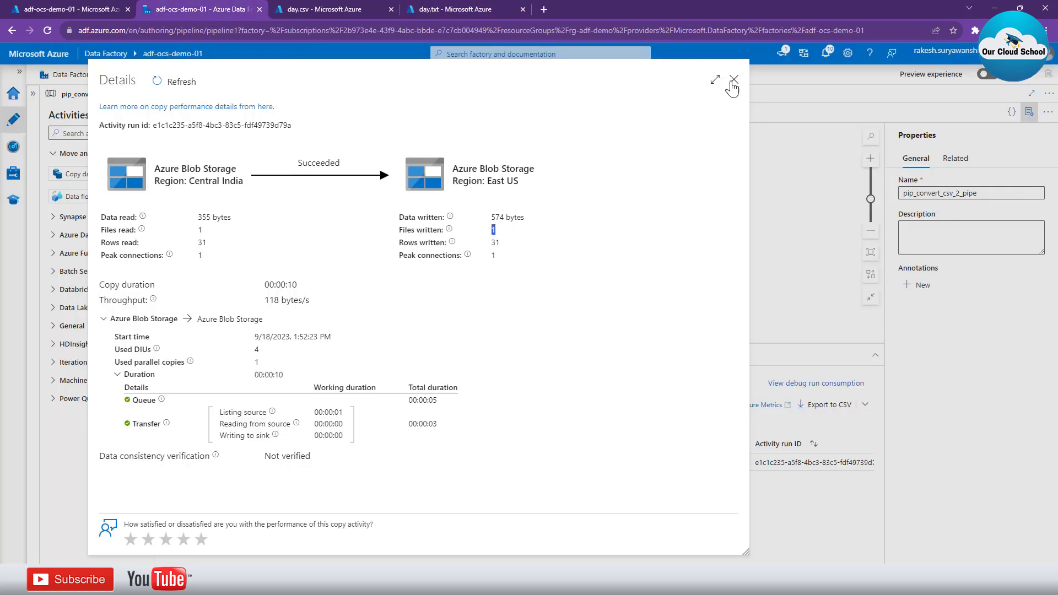
left_click(734, 79)
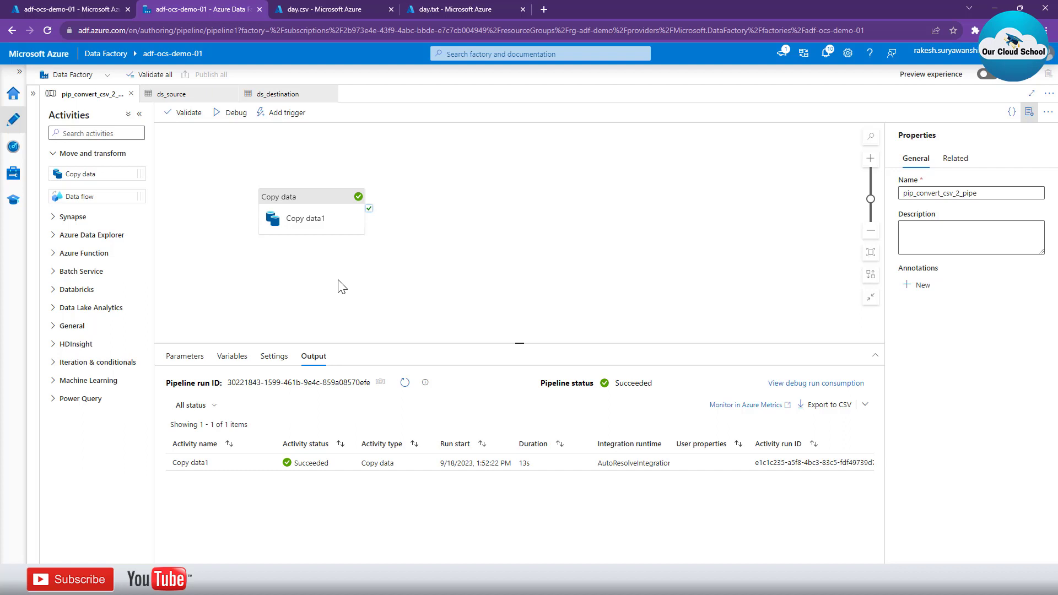
left_click(307, 225)
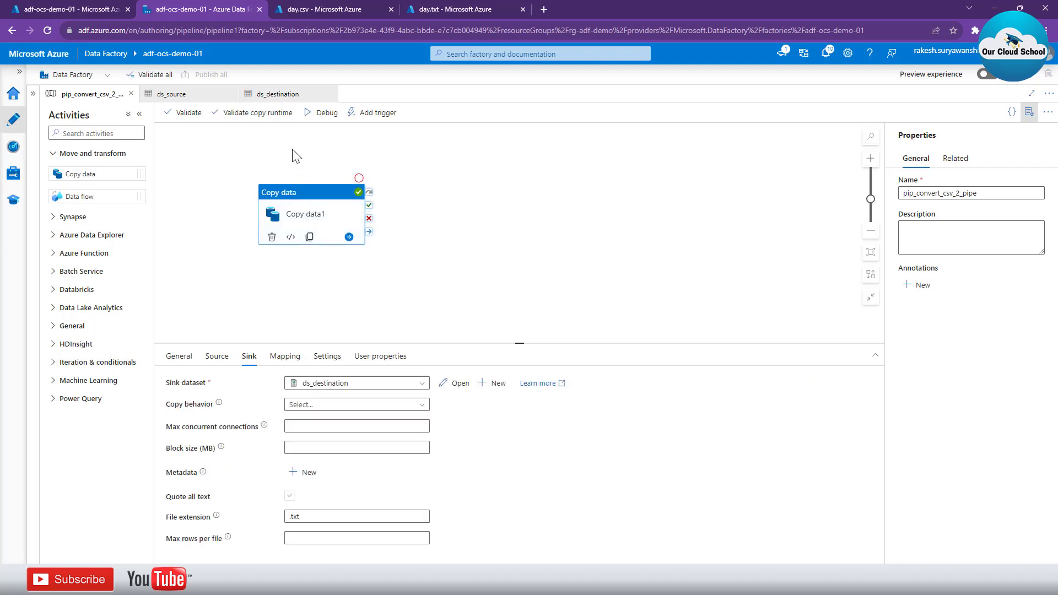
left_click(281, 95)
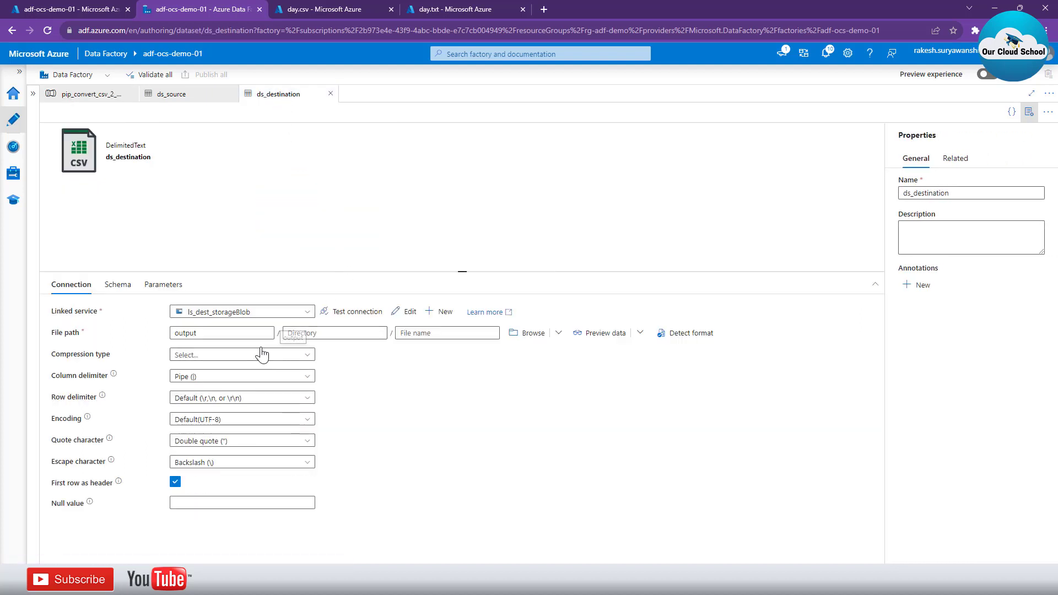
left_click(308, 379)
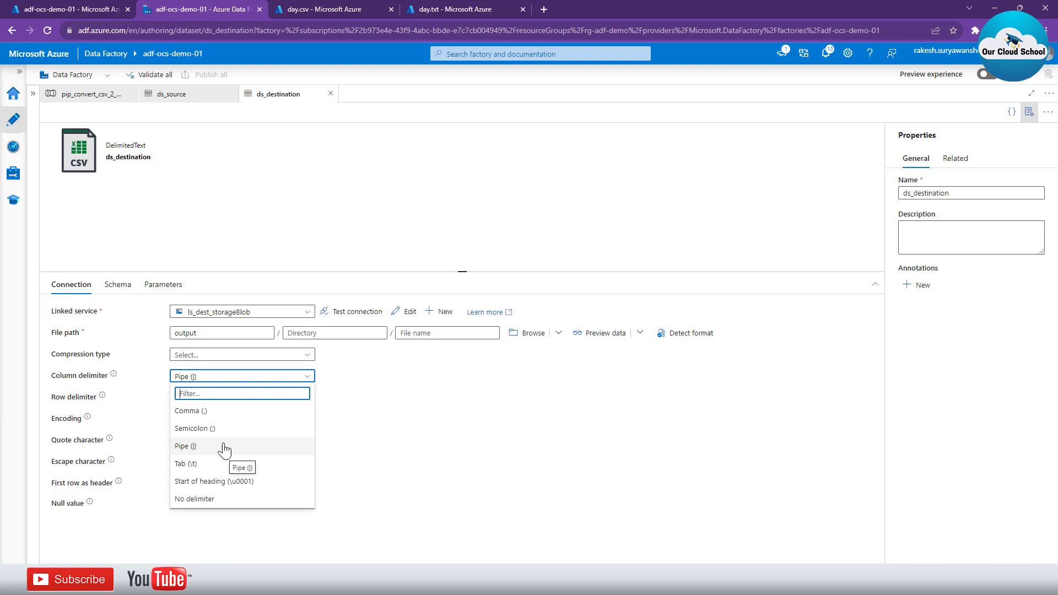
left_click(424, 440)
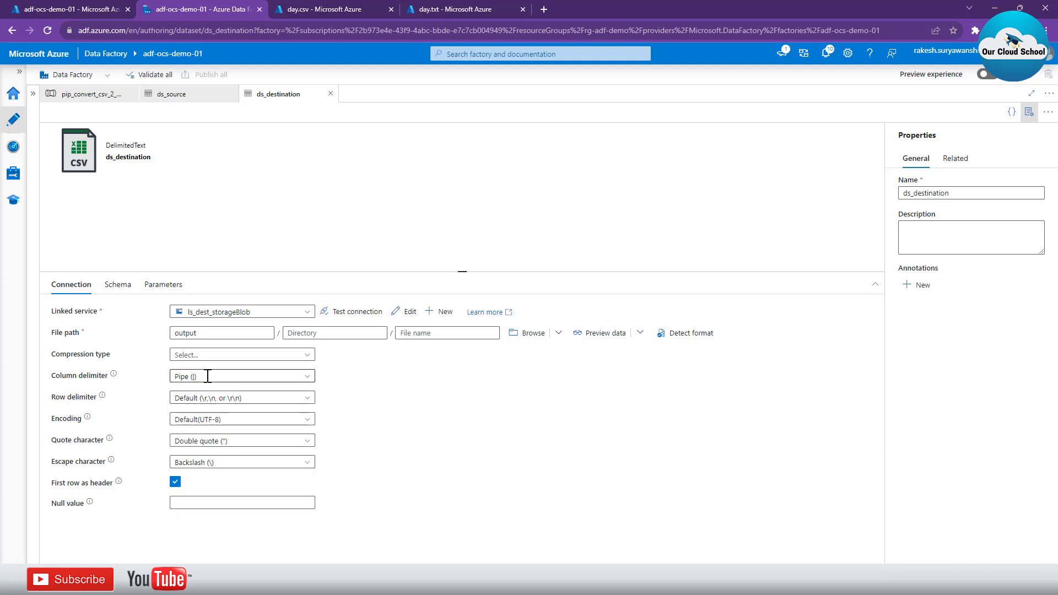